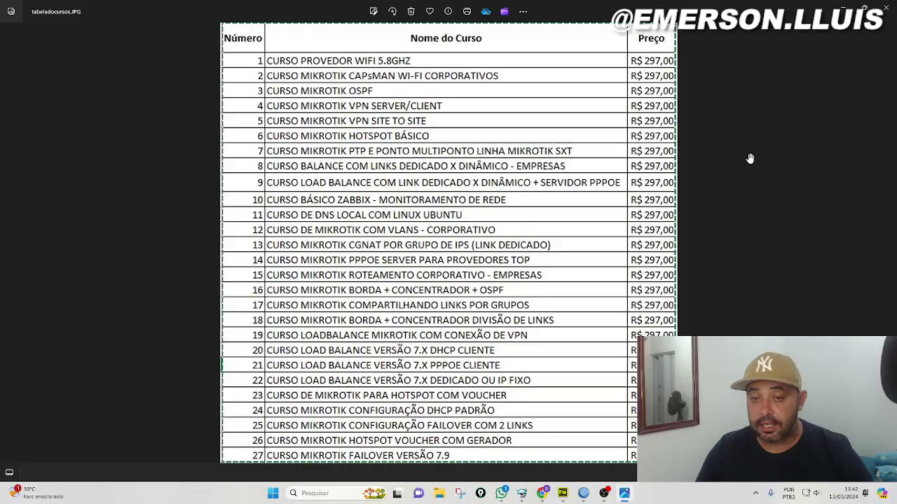
Close the photo viewer showing the 27-course R$ 297,00 price list
{"action": "scroll", "coordinate": [488, 173], "scroll_direction": "down", "scroll_amount": 2}
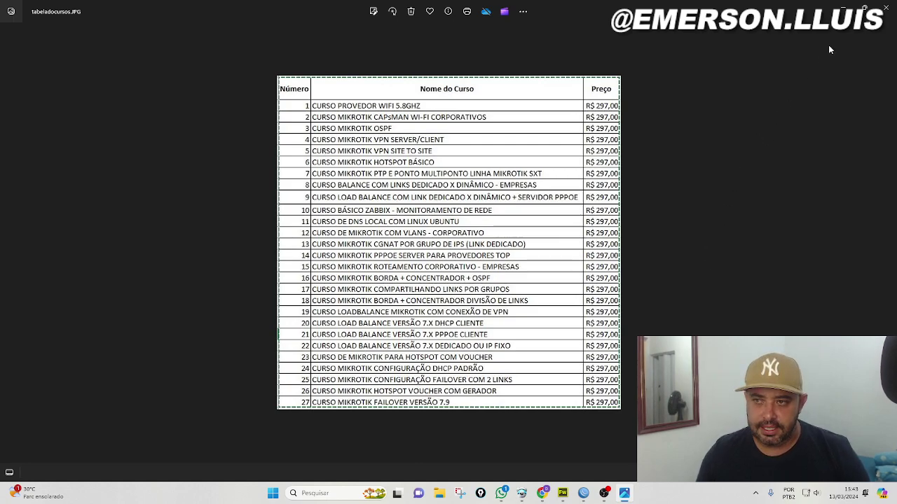
{"action": "left_click", "coordinate": [887, 10]}
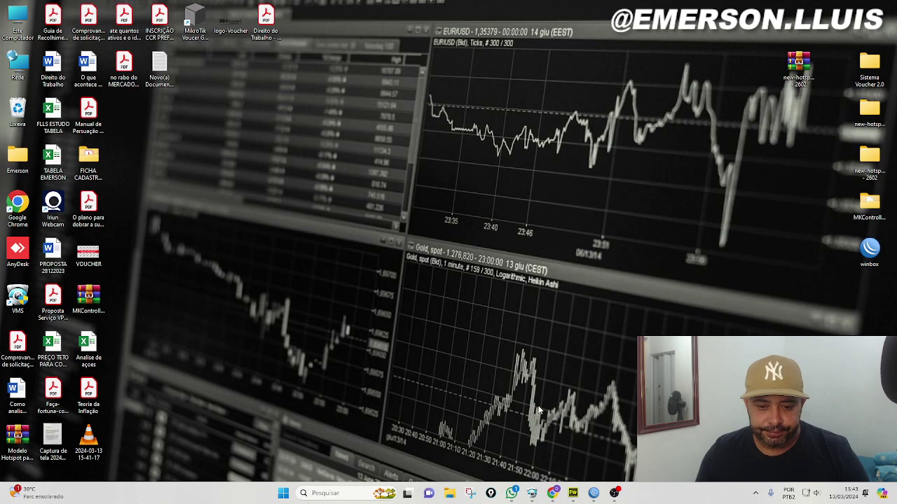
Bring the WinBox router session forward and close its Hotspot and Address List windows
{"action": "mouse_move", "coordinate": [594, 494]}
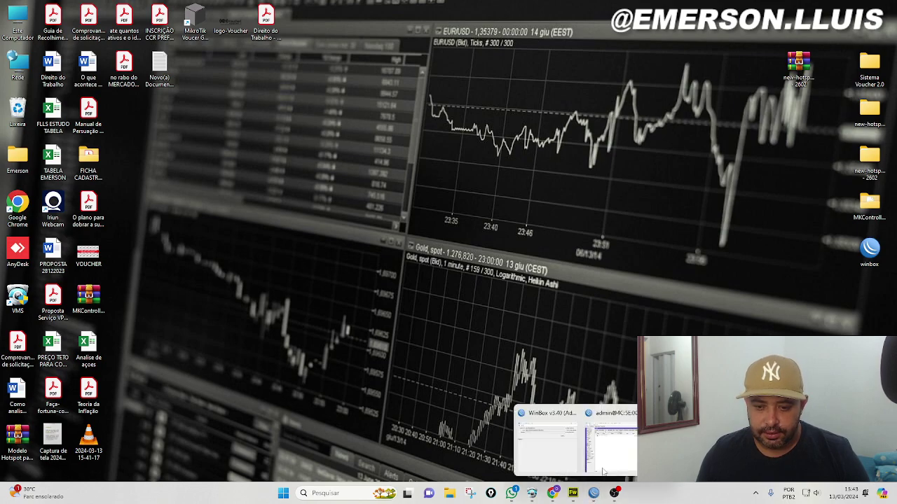
{"action": "left_click", "coordinate": [602, 468]}
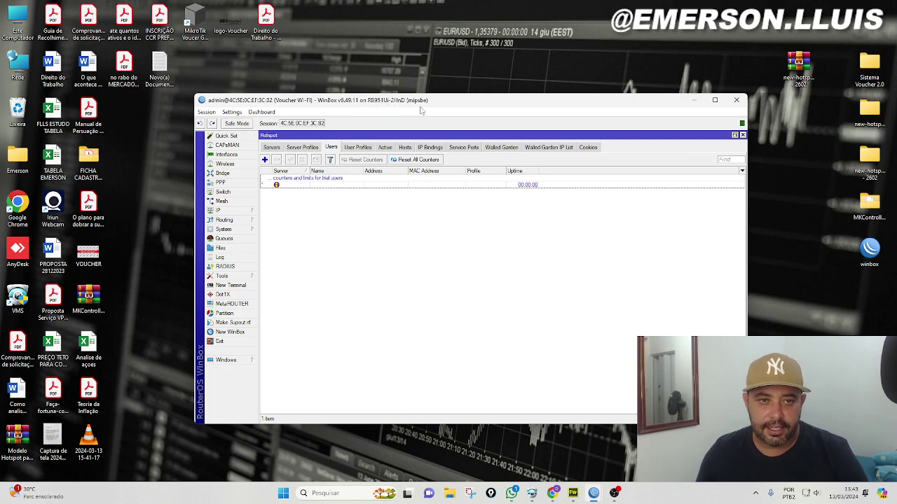
{"action": "left_click_drag", "start_coordinate": [448, 102], "coordinate": [457, 75]}
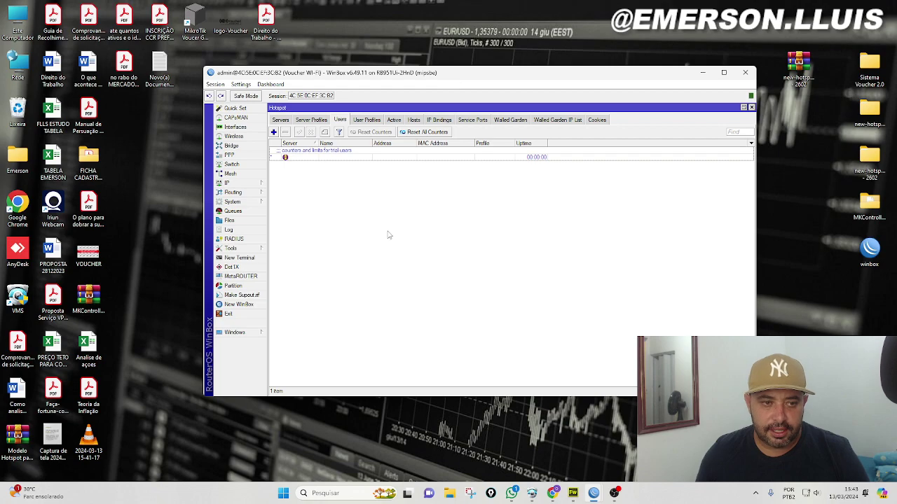
{"action": "left_click", "coordinate": [751, 107]}
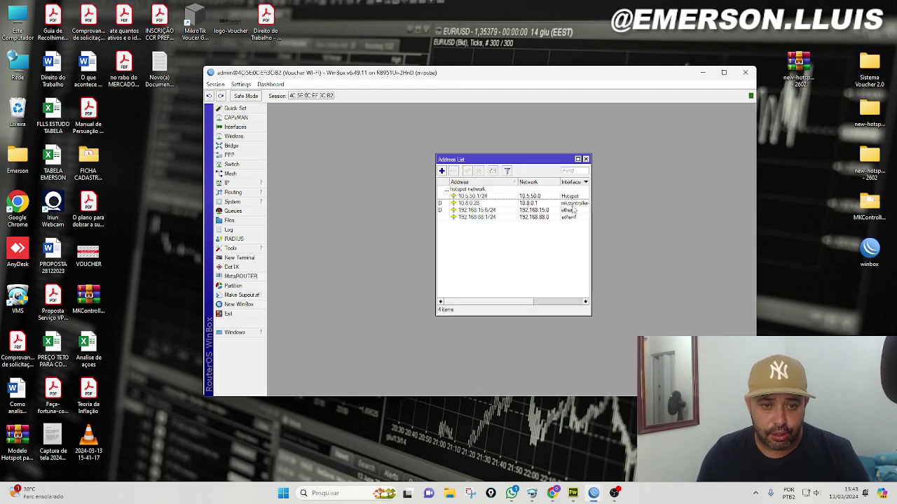
{"action": "left_click", "coordinate": [586, 159]}
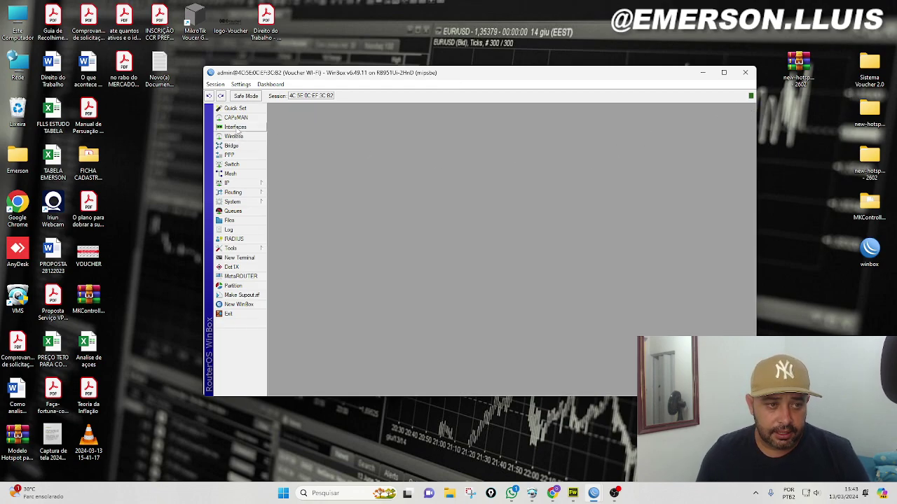
Open the Interface List and inspect each interface, from ether1 through the OVPN client
{"action": "left_click", "coordinate": [236, 127]}
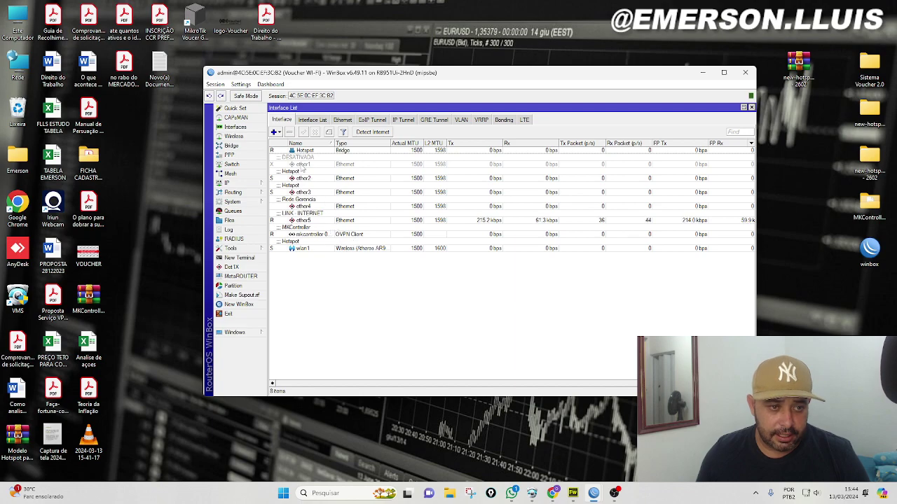
{"action": "left_click", "coordinate": [303, 165]}
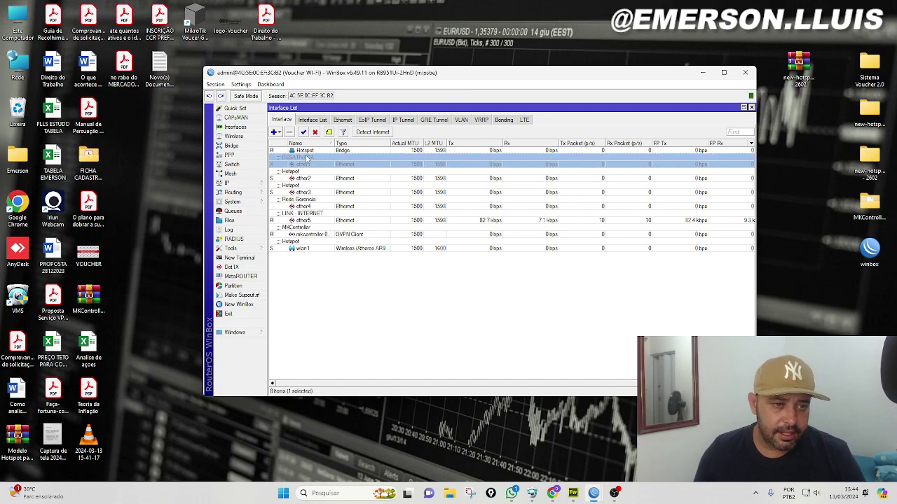
{"action": "left_click", "coordinate": [308, 151]}
{"action": "left_click", "coordinate": [313, 179]}
{"action": "left_click", "coordinate": [310, 193]}
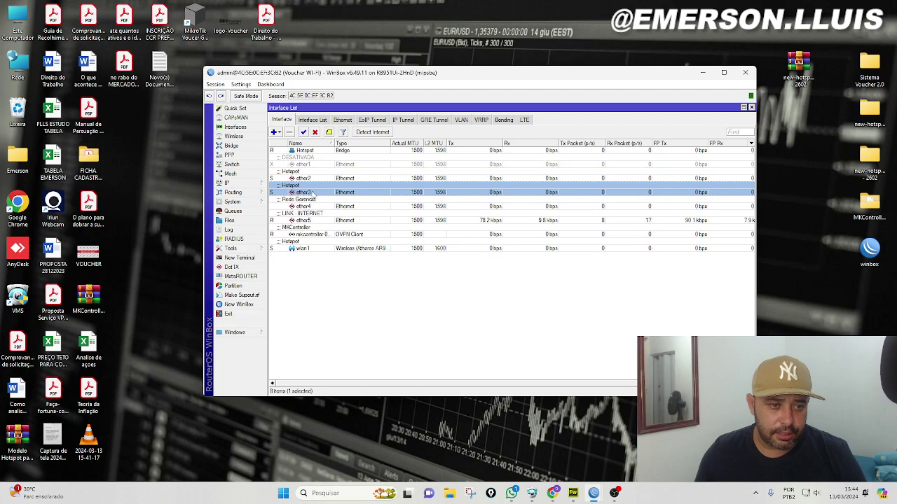
{"action": "left_click", "coordinate": [304, 207]}
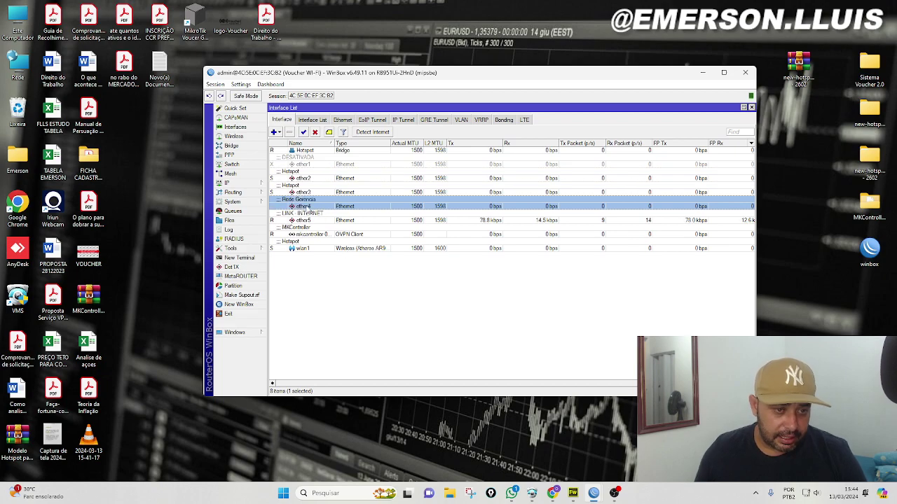
{"action": "left_click", "coordinate": [312, 222]}
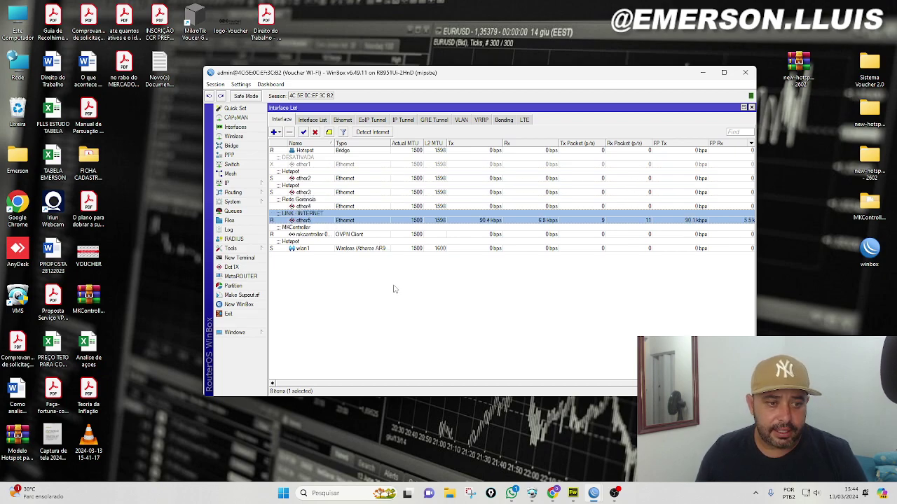
{"action": "left_click", "coordinate": [317, 237]}
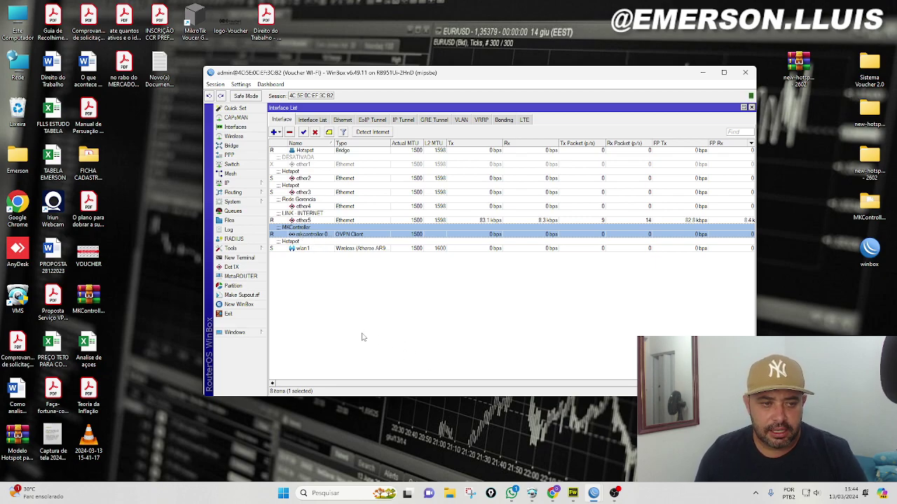
{"action": "left_click", "coordinate": [226, 183]}
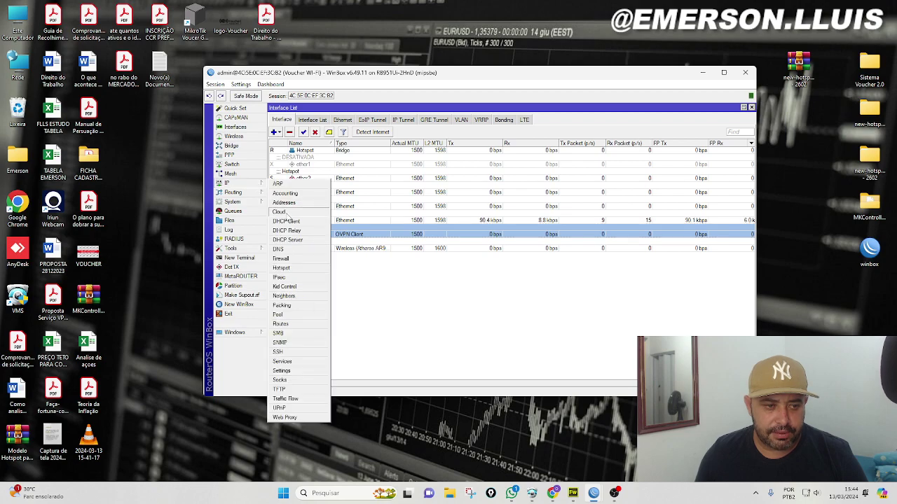
Open and close IP > Cloud, then clear the interface row selection
{"action": "left_click", "coordinate": [289, 214]}
{"action": "left_click", "coordinate": [600, 217]}
{"action": "left_click", "coordinate": [496, 294]}
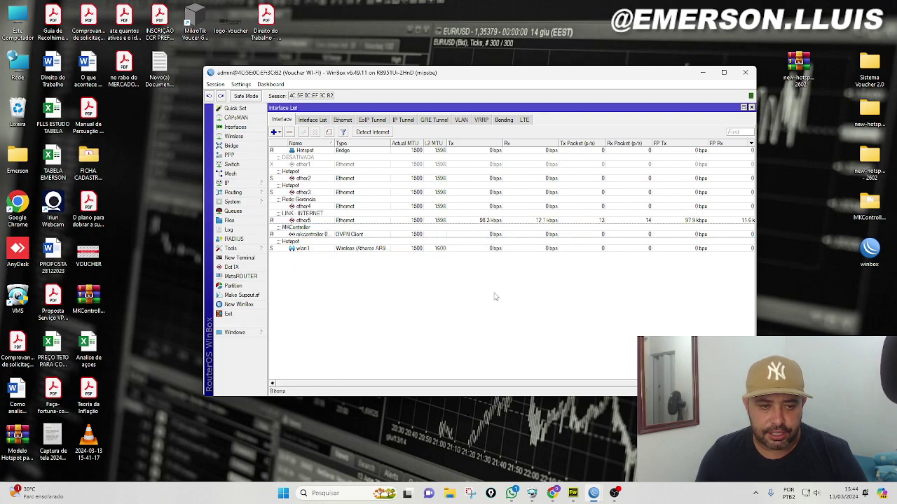
Review the addresses 10.5.50.1/24, 10.8.0.28, 192.168.15.6/24 and 192.168.88.1/24 in IP > Addresses
{"action": "left_click", "coordinate": [258, 185]}
{"action": "left_click", "coordinate": [284, 202]}
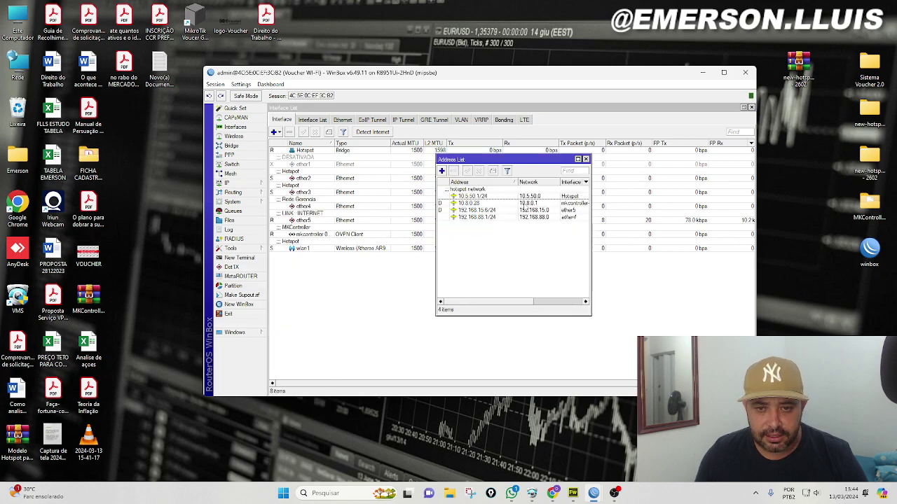
{"action": "left_click", "coordinate": [490, 196]}
{"action": "left_click", "coordinate": [480, 204]}
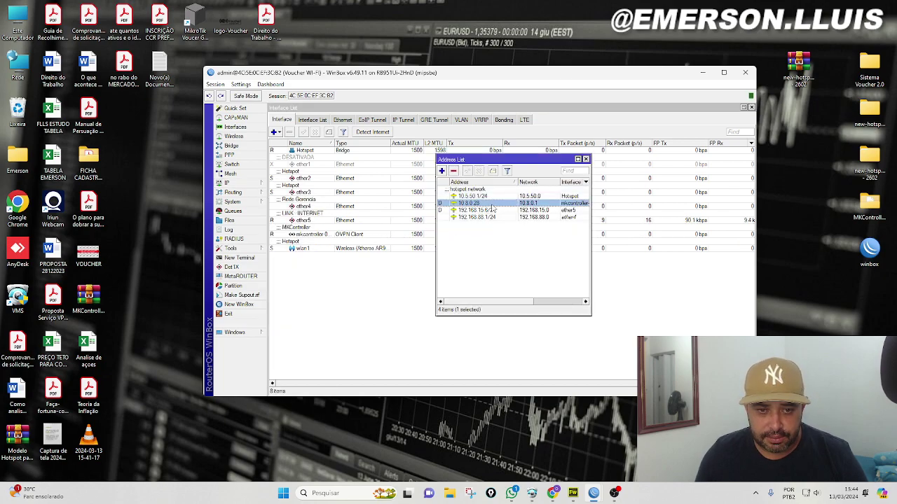
{"action": "left_click", "coordinate": [511, 211]}
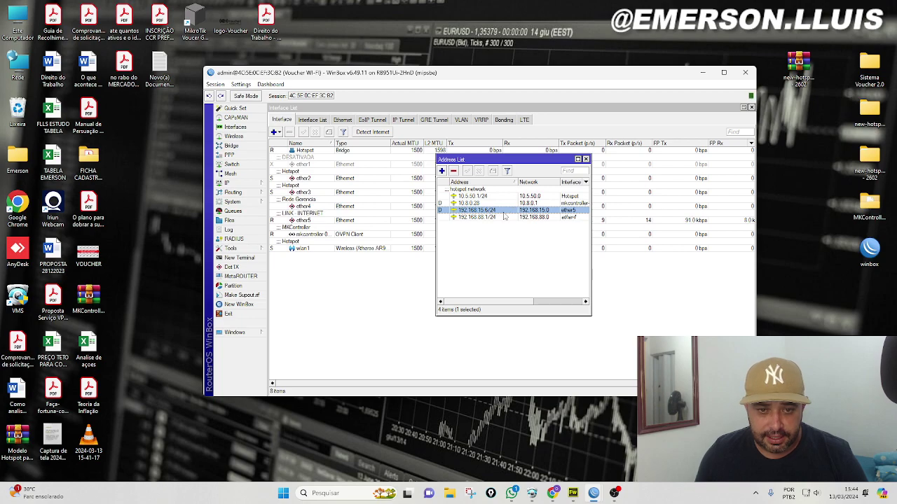
{"action": "left_click", "coordinate": [484, 218]}
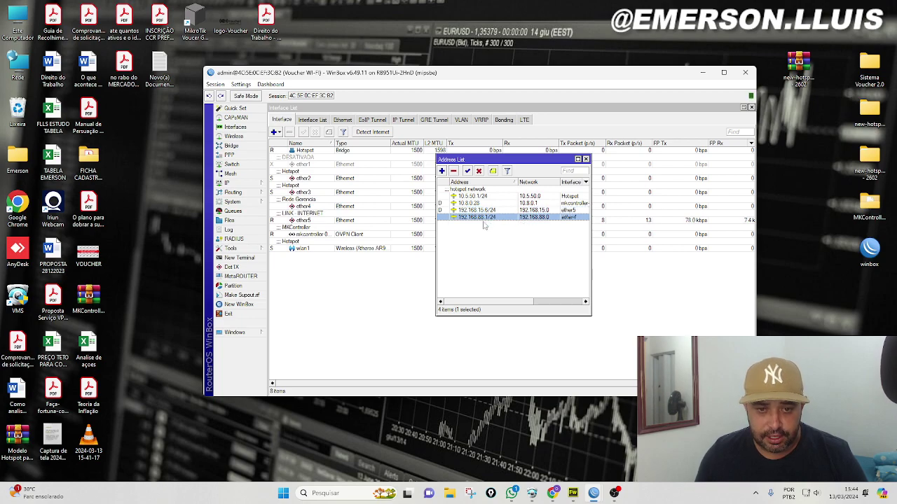
{"action": "left_click", "coordinate": [586, 159]}
Open IP > Hotspot on the Users tab, showing only the default-trial entry
{"action": "left_click", "coordinate": [242, 183]}
{"action": "left_click", "coordinate": [293, 269]}
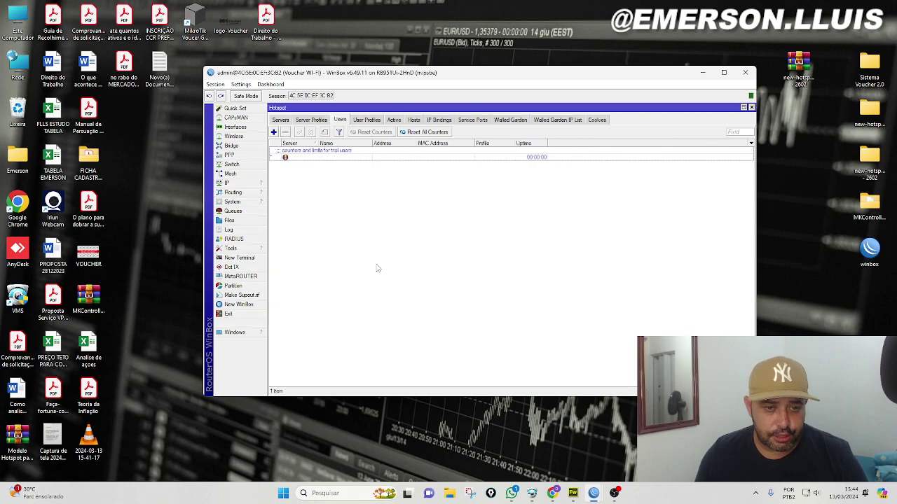
{"action": "left_click_drag", "start_coordinate": [541, 72], "coordinate": [545, 108]}
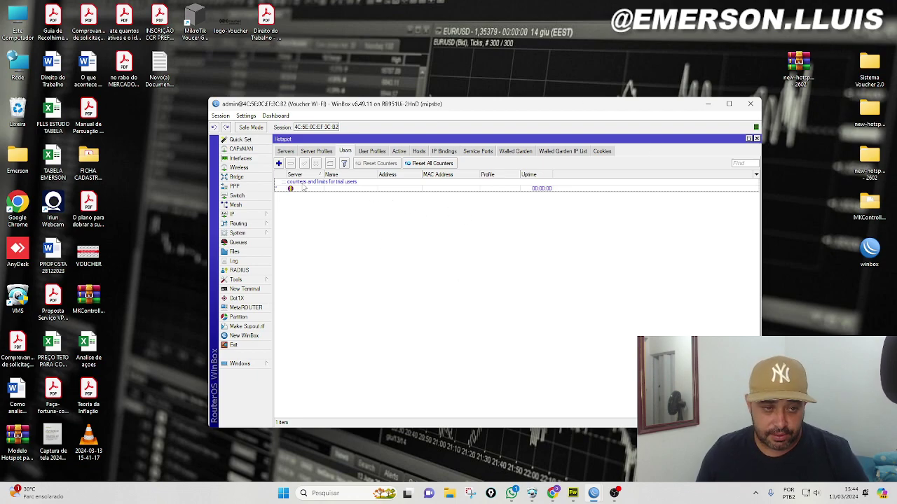
Add a hotspot user with the person's name as user name and a password, then select it
{"action": "left_click", "coordinate": [280, 164]}
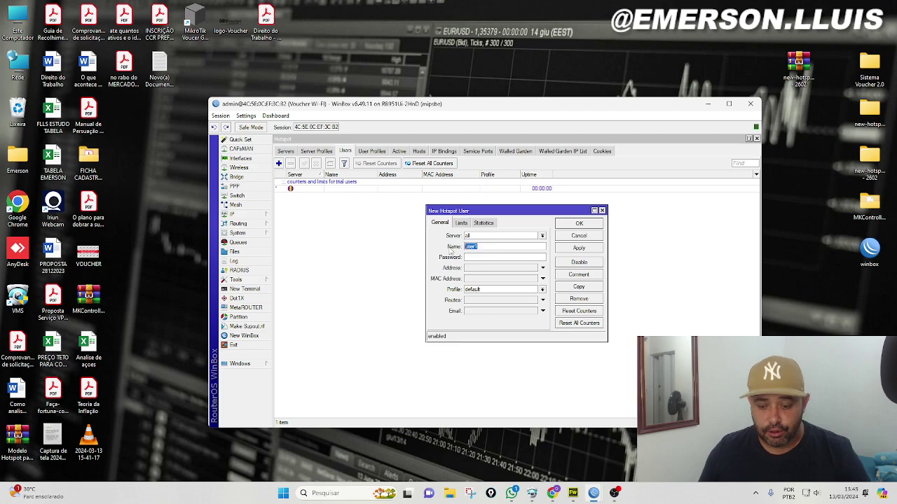
{"action": "type", "text": "EMERS"}
{"action": "key", "text": "BackSpace"}
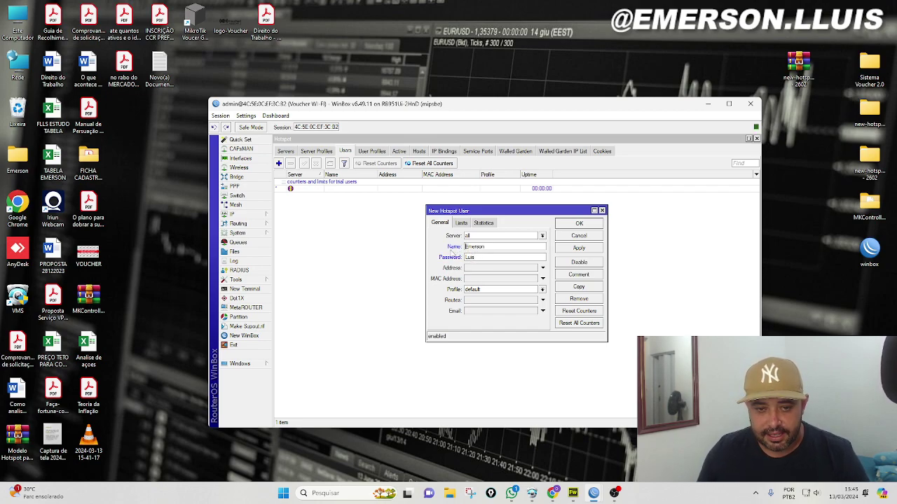
{"action": "double_click", "coordinate": [491, 247]}
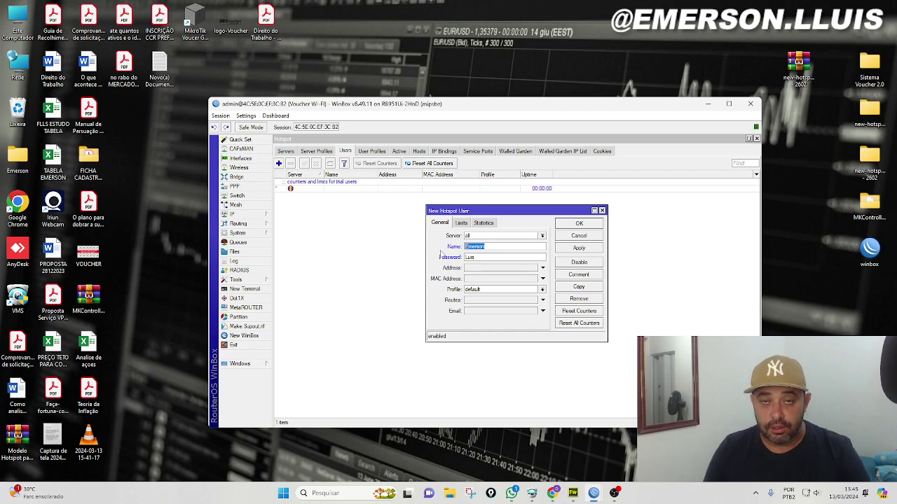
{"action": "key", "text": "Tab"}
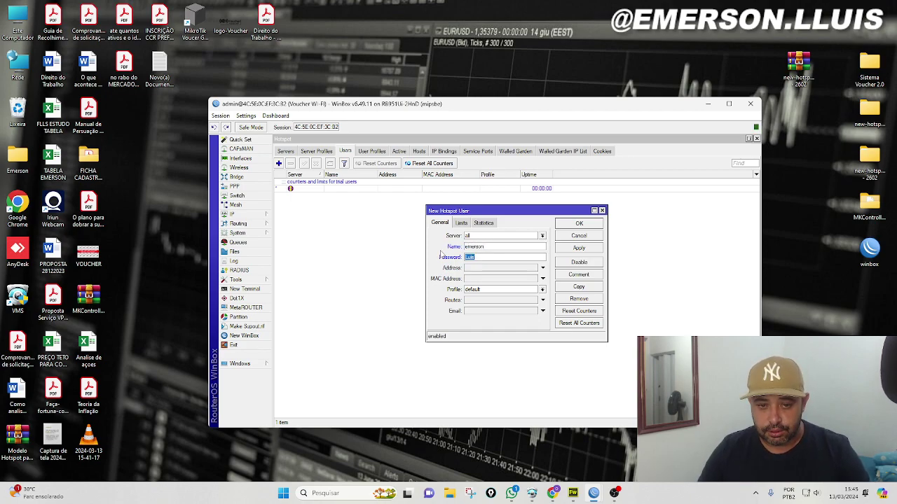
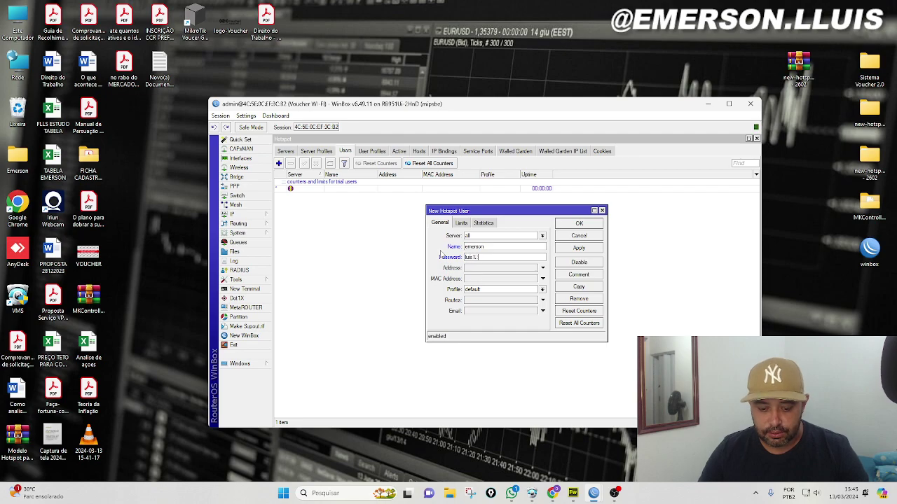
{"action": "key", "text": "Return"}
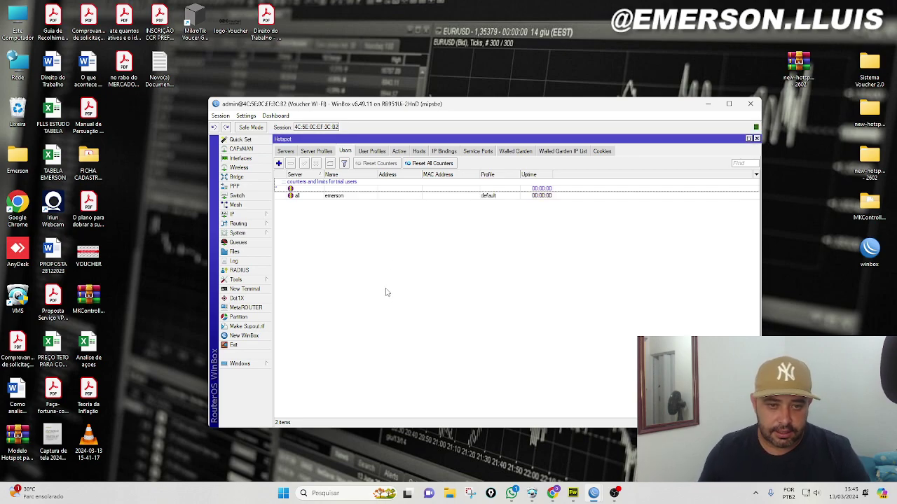
{"action": "left_click", "coordinate": [311, 197]}
{"action": "double_click", "coordinate": [310, 197]}
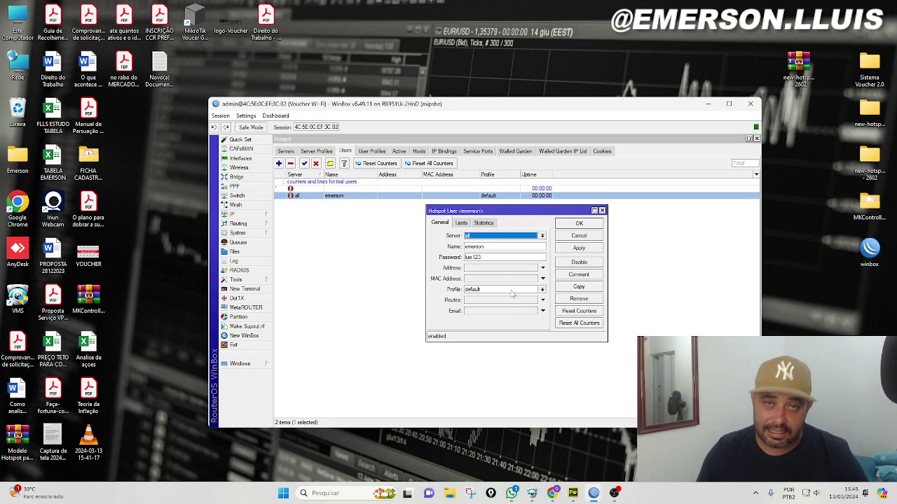
{"action": "left_click", "coordinate": [581, 223]}
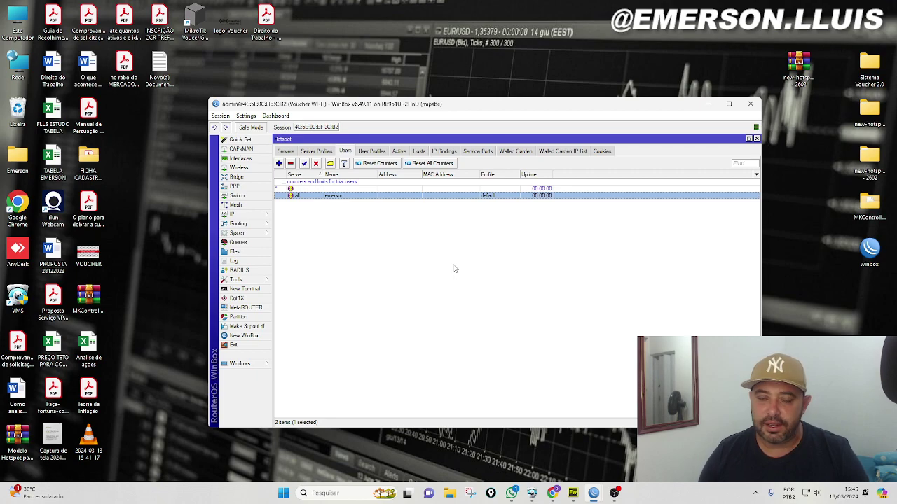
{"action": "left_click", "coordinate": [378, 153]}
{"action": "left_click", "coordinate": [308, 182]}
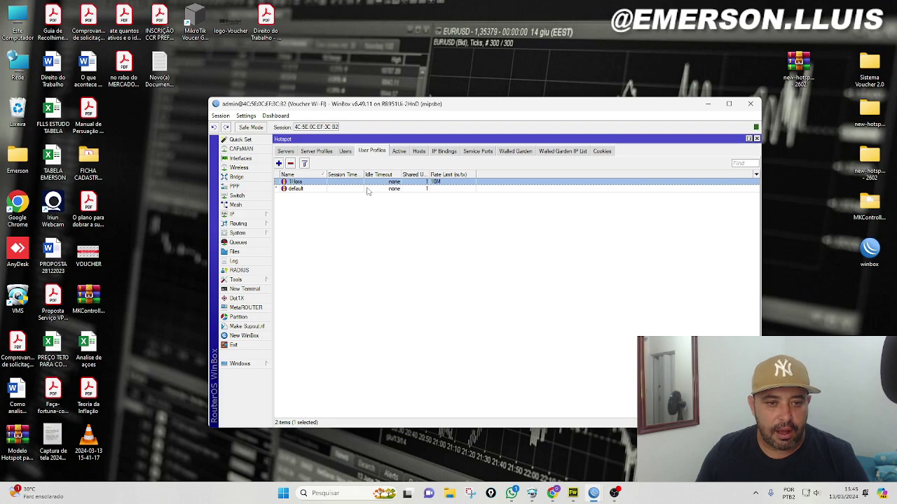
{"action": "left_click", "coordinate": [346, 151]}
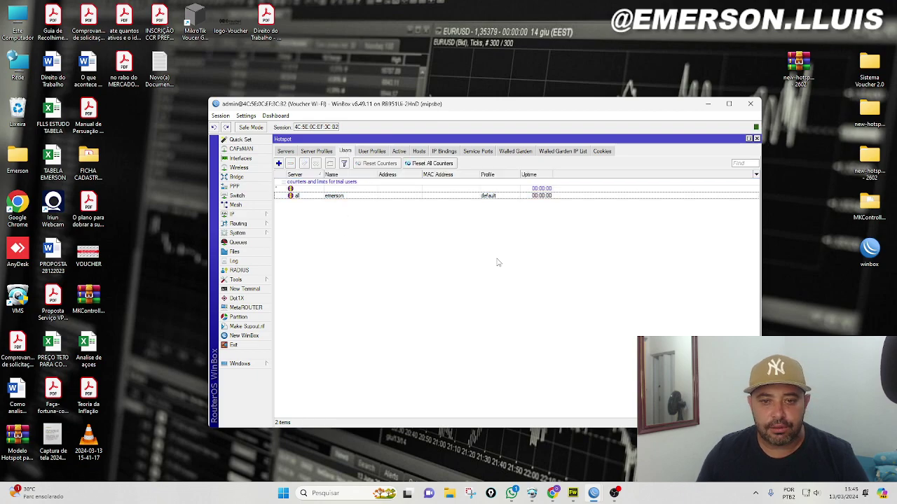
{"action": "left_click", "coordinate": [868, 75]}
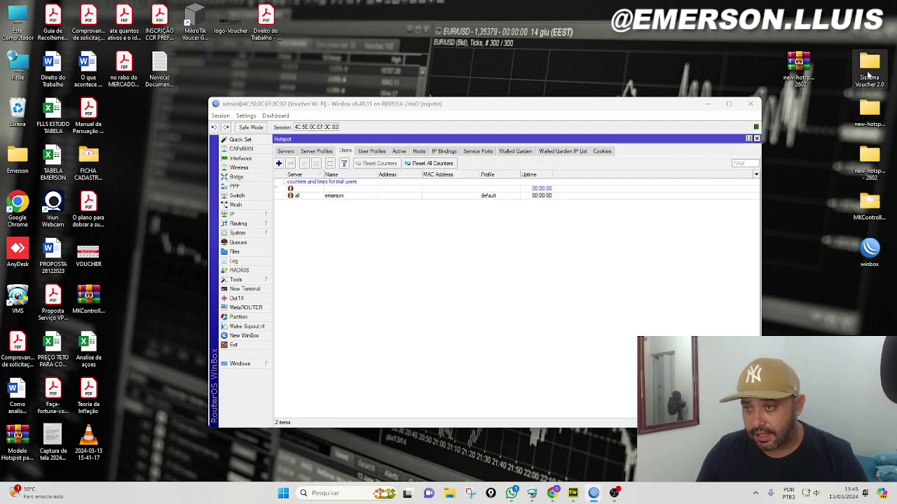
Launch Mikhmon Server from Sistema Voucher 2.0 > Mikhmon Server and open its Admin Settings page
{"action": "double_click", "coordinate": [868, 74]}
{"action": "double_click", "coordinate": [463, 144]}
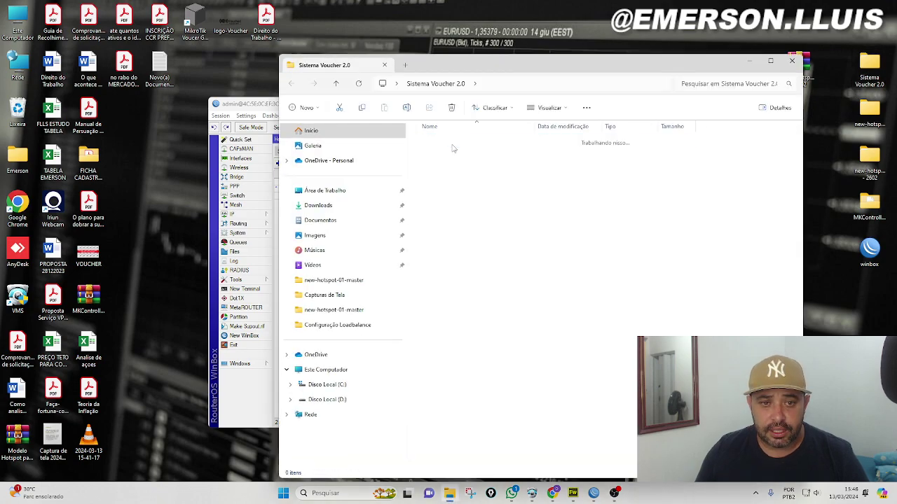
{"action": "double_click", "coordinate": [448, 185]}
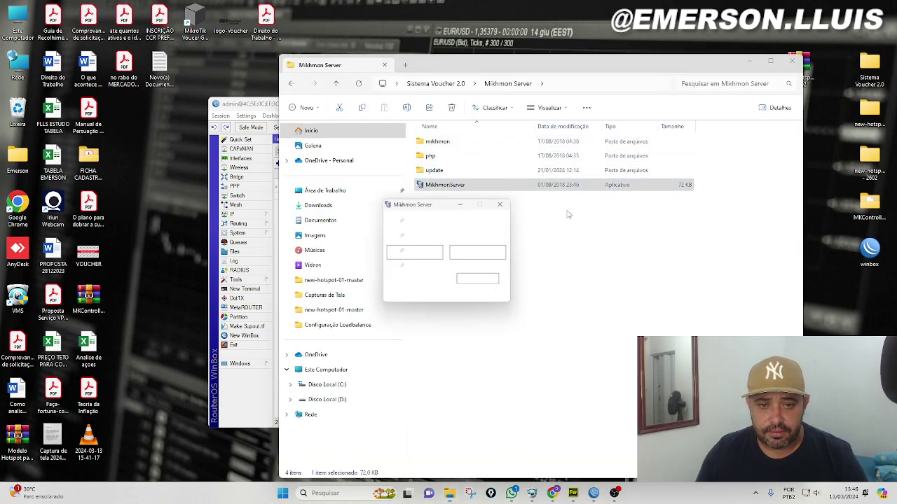
{"action": "key", "text": "alt+F4"}
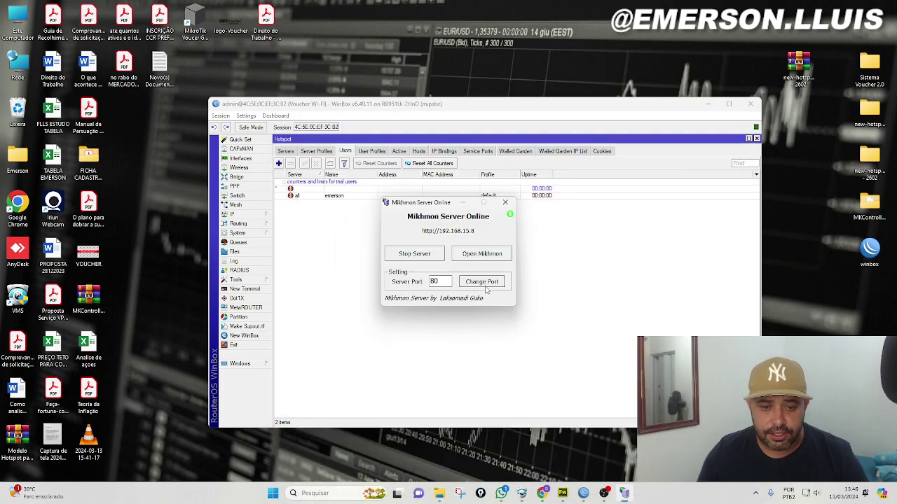
{"action": "left_click", "coordinate": [479, 255]}
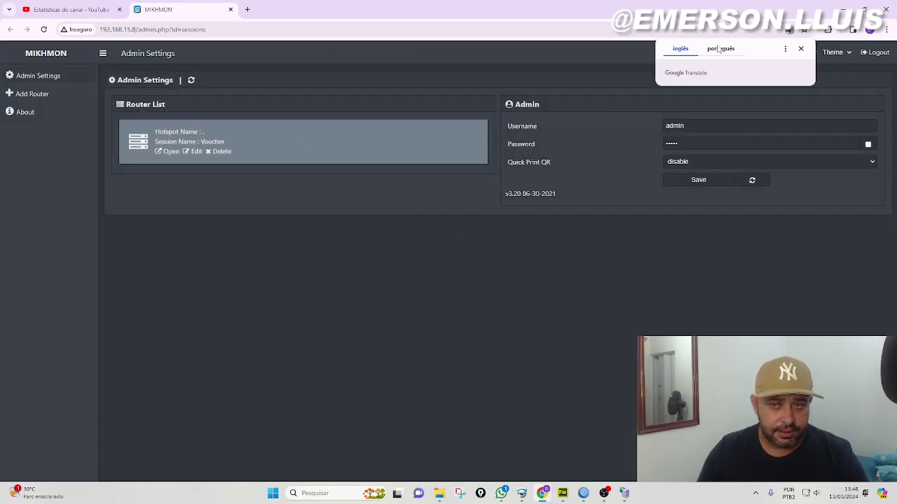
Connect to the Voucher router and show Hotspot > Users > User List with its two entries
{"action": "left_click", "coordinate": [800, 48]}
{"action": "left_click", "coordinate": [168, 151]}
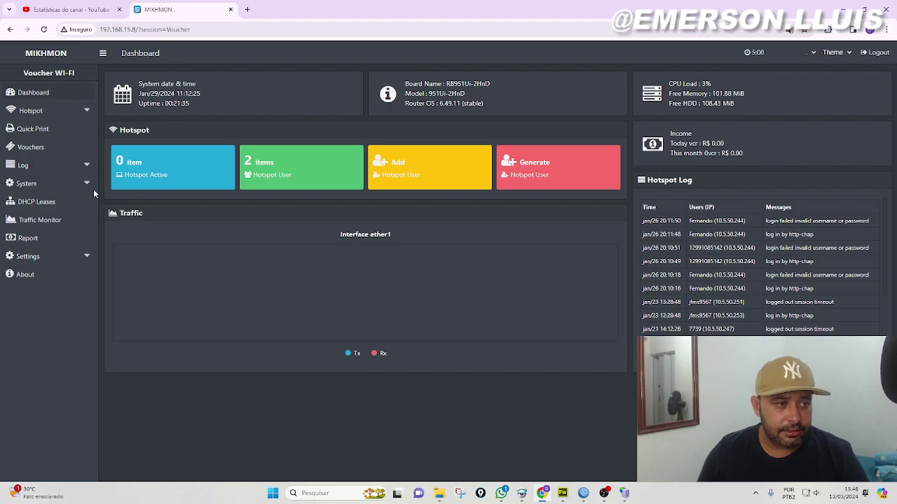
{"action": "left_click", "coordinate": [31, 110]}
{"action": "left_click", "coordinate": [40, 130]}
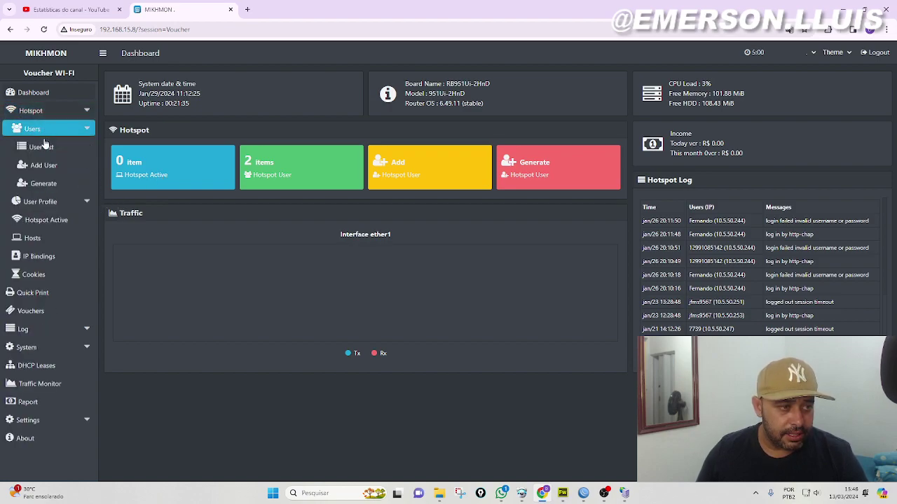
{"action": "left_click", "coordinate": [41, 147]}
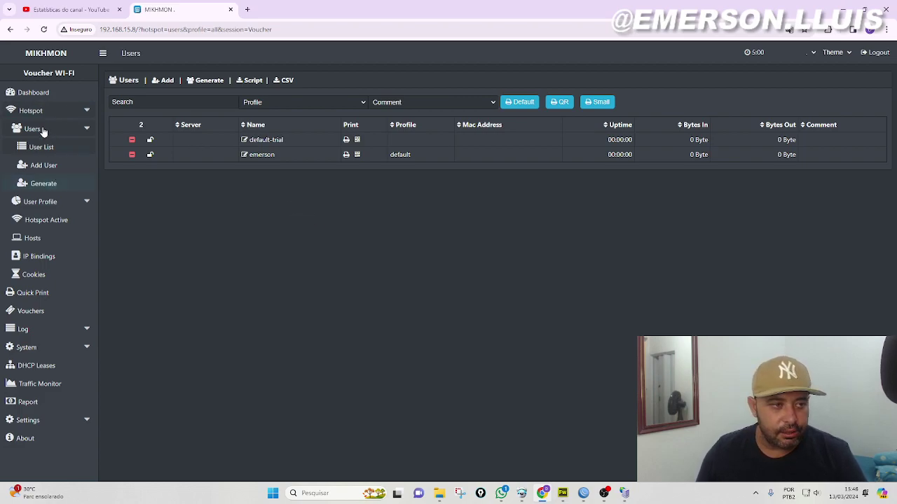
{"action": "left_click", "coordinate": [85, 130]}
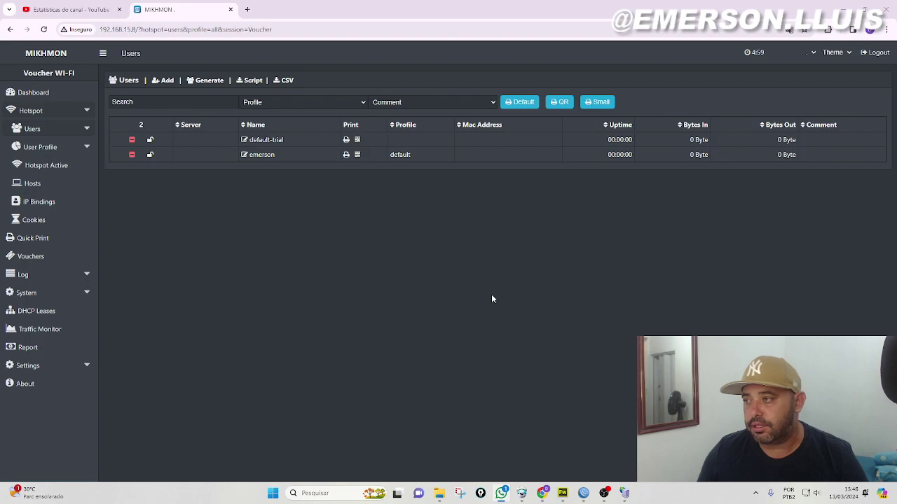
{"action": "left_click", "coordinate": [54, 133]}
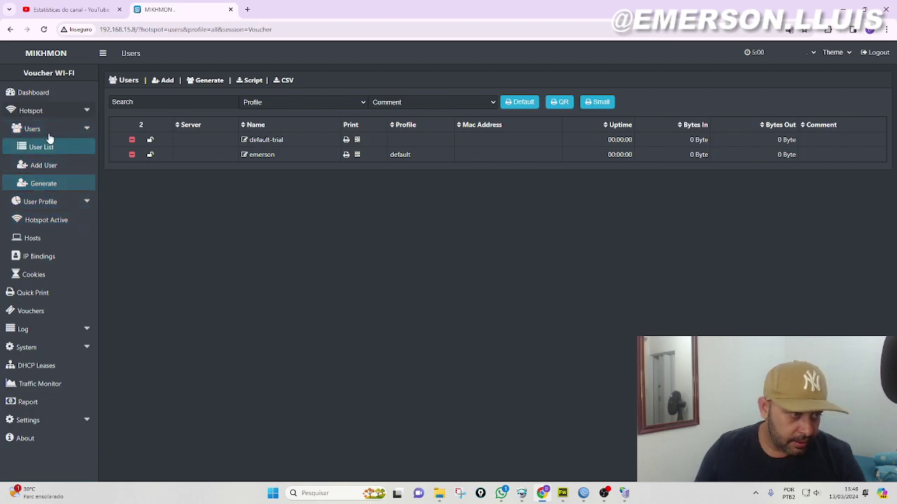
In Generate User, set 10 users on hotspot1, password equal to username, length 8, Random 1234 characters
{"action": "left_click", "coordinate": [48, 186]}
{"action": "left_click", "coordinate": [47, 186]}
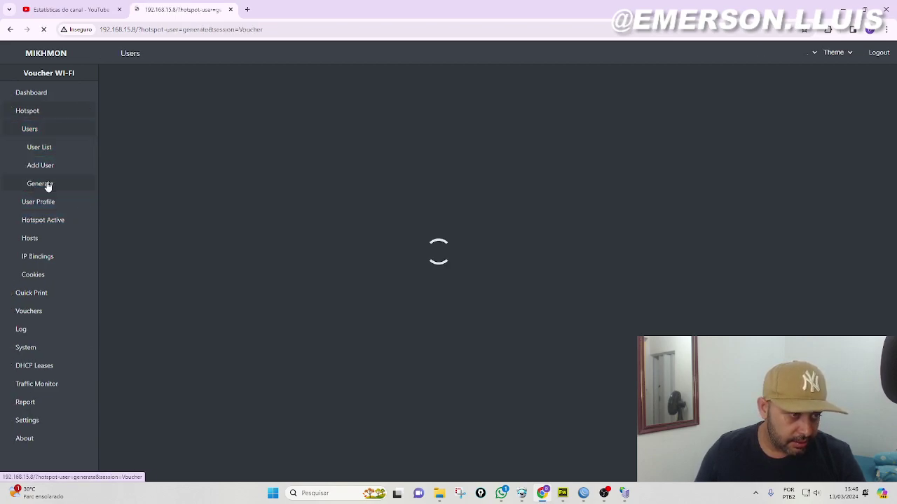
{"action": "left_click", "coordinate": [310, 121]}
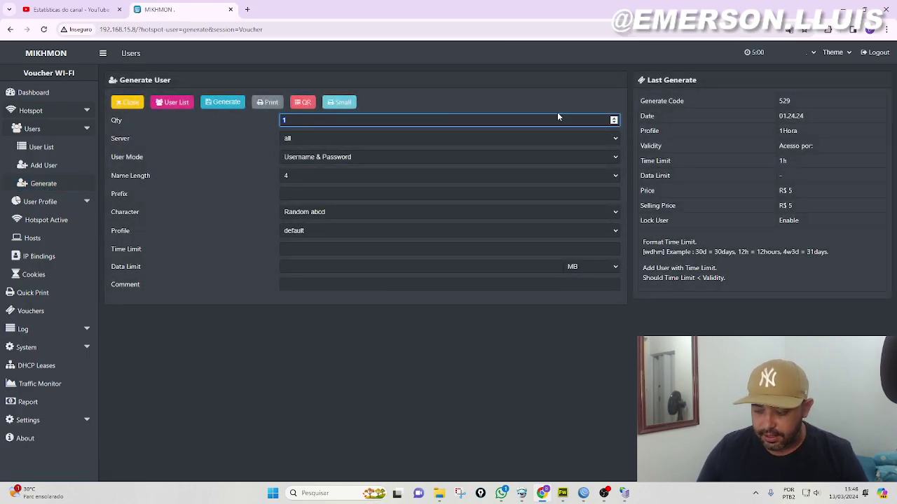
{"action": "left_click", "coordinate": [326, 138]}
{"action": "left_click", "coordinate": [317, 157]}
{"action": "left_click", "coordinate": [326, 159]}
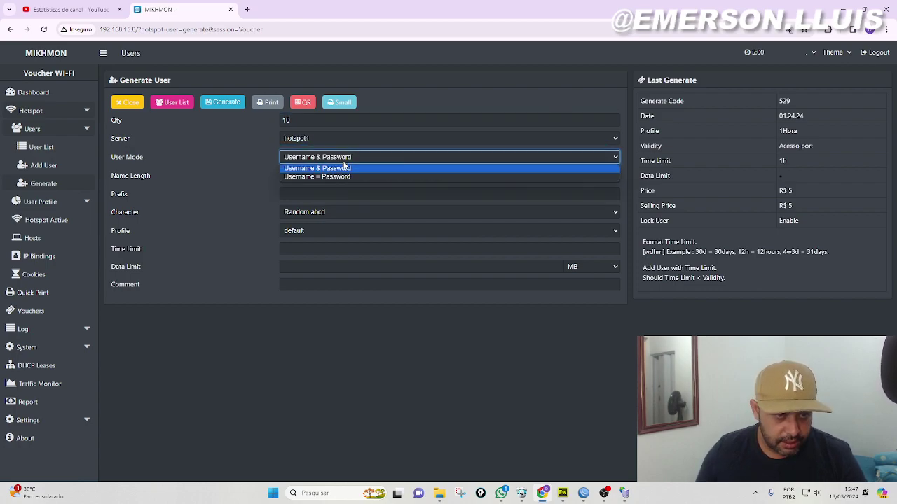
{"action": "left_click", "coordinate": [313, 177]}
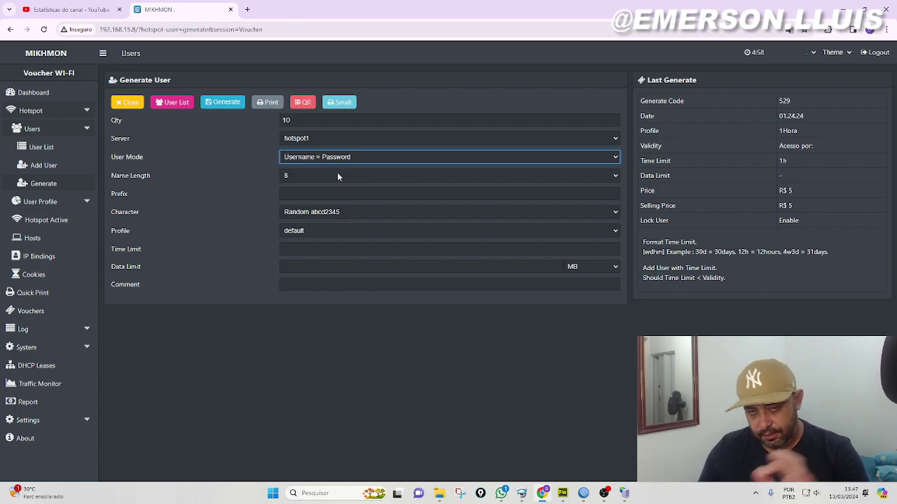
{"action": "left_click", "coordinate": [320, 175]}
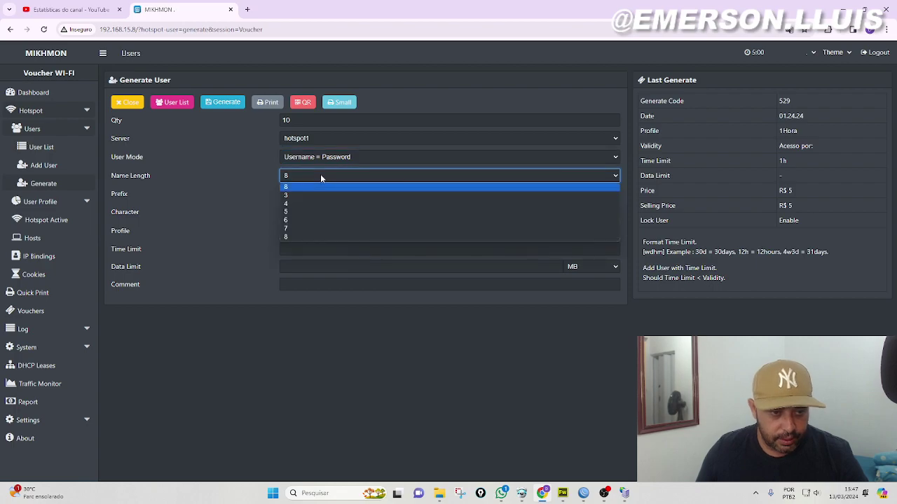
{"action": "left_click", "coordinate": [320, 175]}
{"action": "left_click", "coordinate": [303, 193]}
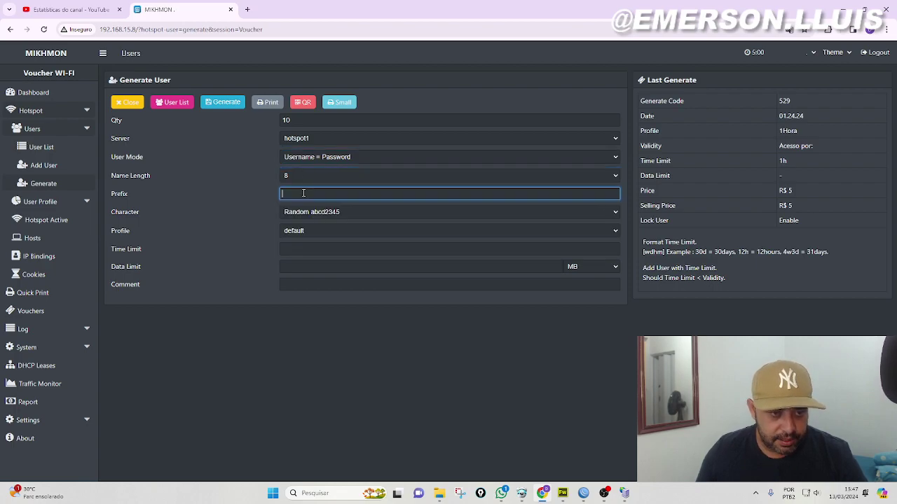
{"action": "left_click", "coordinate": [353, 213]}
{"action": "left_click", "coordinate": [319, 274]}
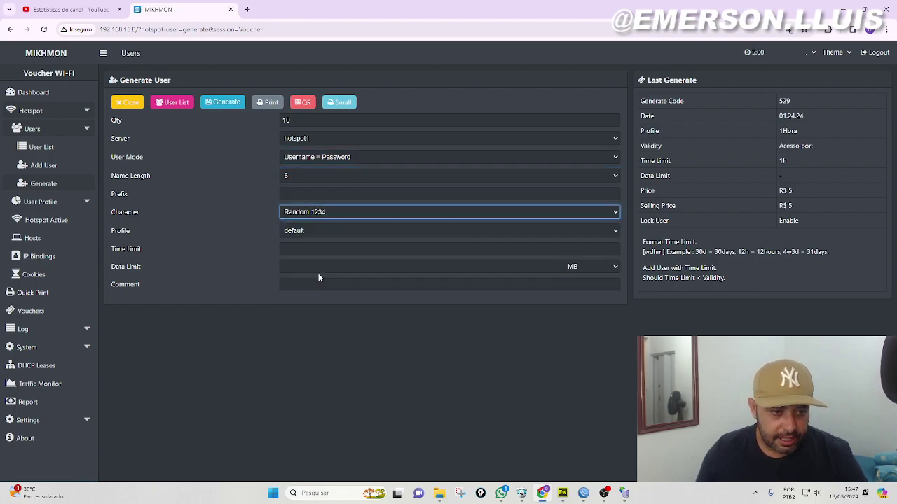
{"action": "left_click", "coordinate": [322, 214]}
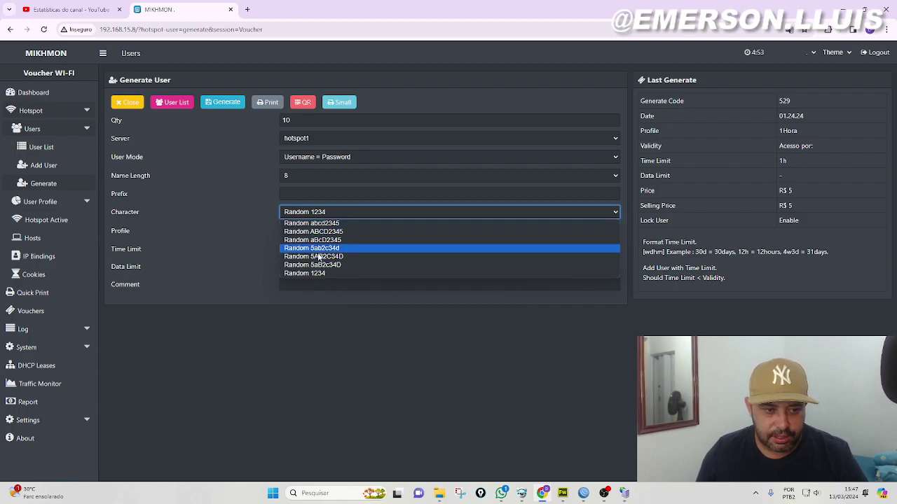
{"action": "left_click", "coordinate": [328, 274]}
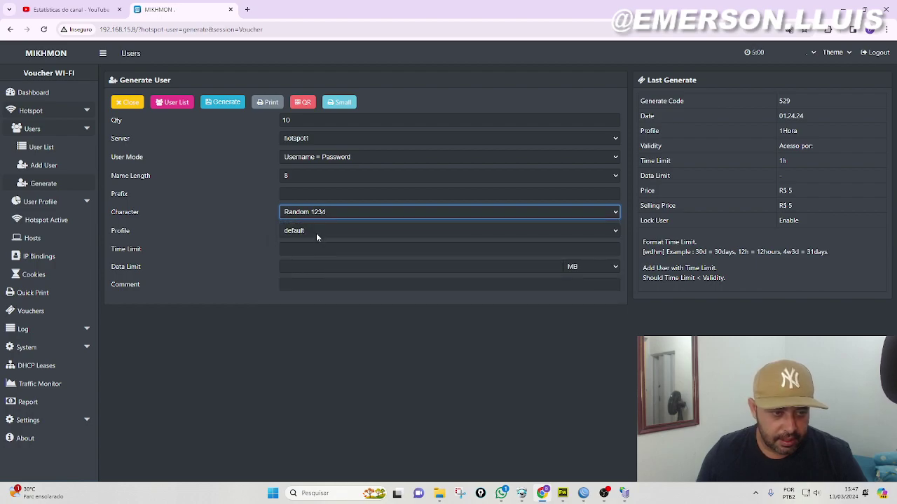
Assign the 1Hora profile with a 1h time limit and generate the ten vouchers
{"action": "left_click", "coordinate": [319, 232]}
{"action": "left_click", "coordinate": [305, 249]}
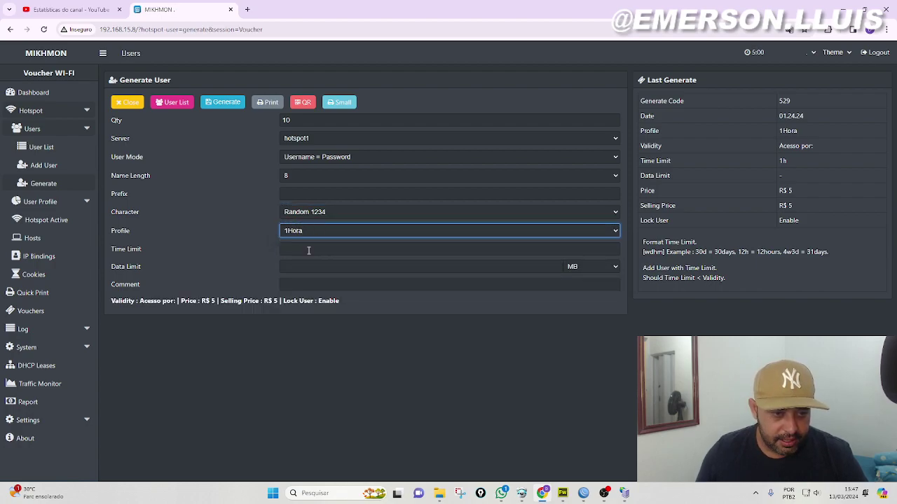
{"action": "left_click", "coordinate": [319, 248]}
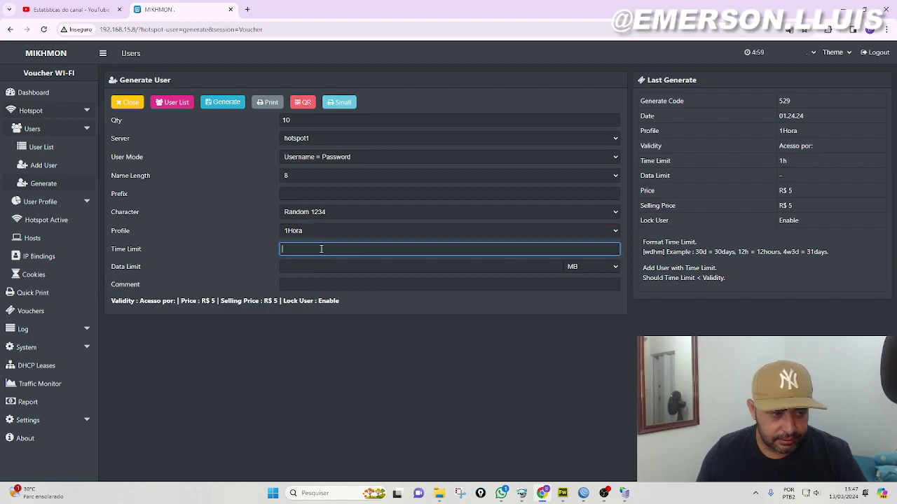
{"action": "type", "text": "1"}
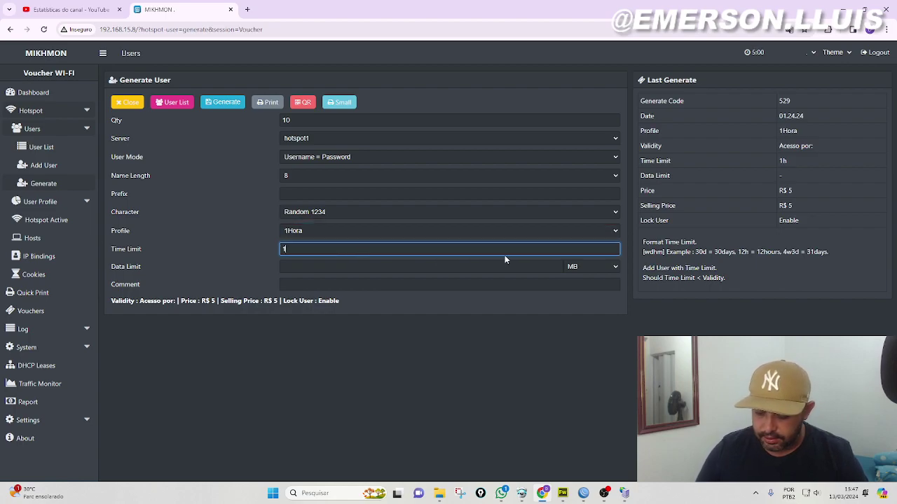
{"action": "type", "text": "h"}
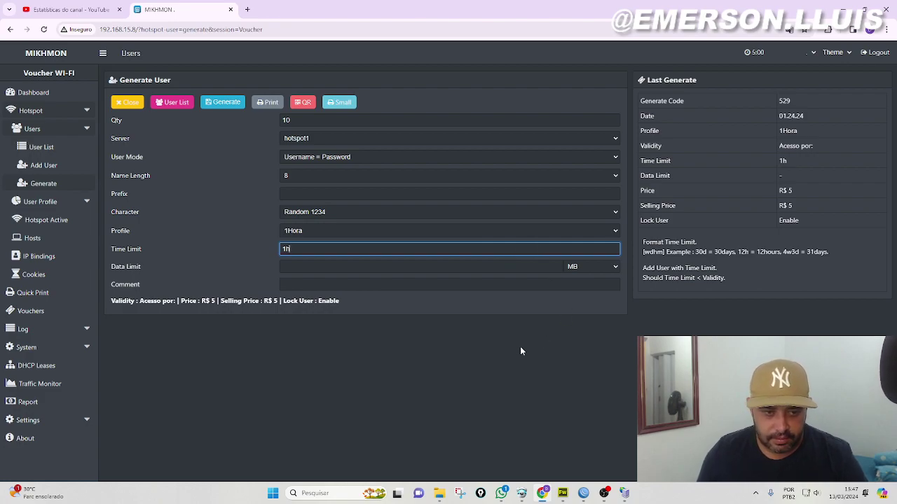
{"action": "left_click", "coordinate": [220, 106]}
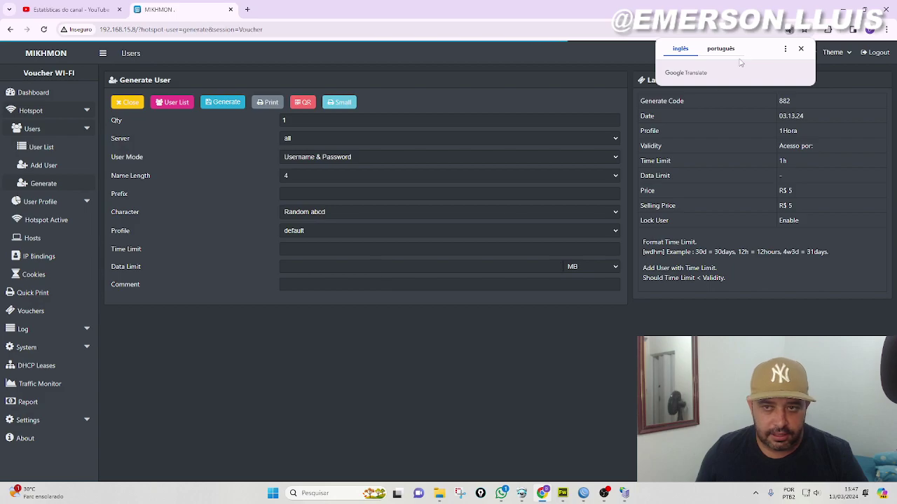
{"action": "left_click", "coordinate": [800, 48]}
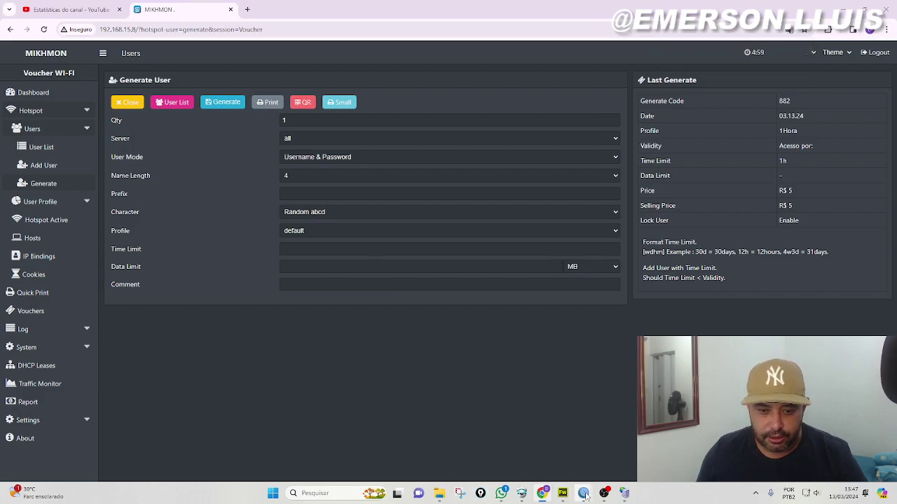
{"action": "mouse_move", "coordinate": [584, 492]}
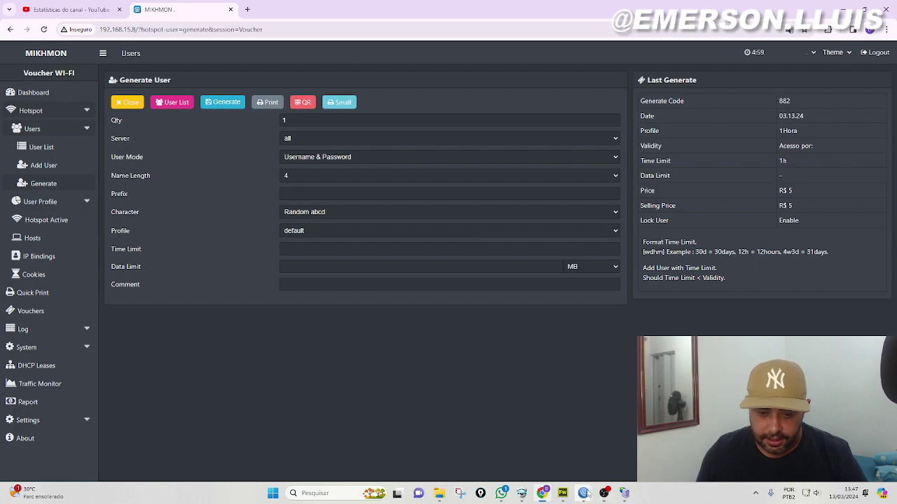
{"action": "left_click", "coordinate": [599, 454]}
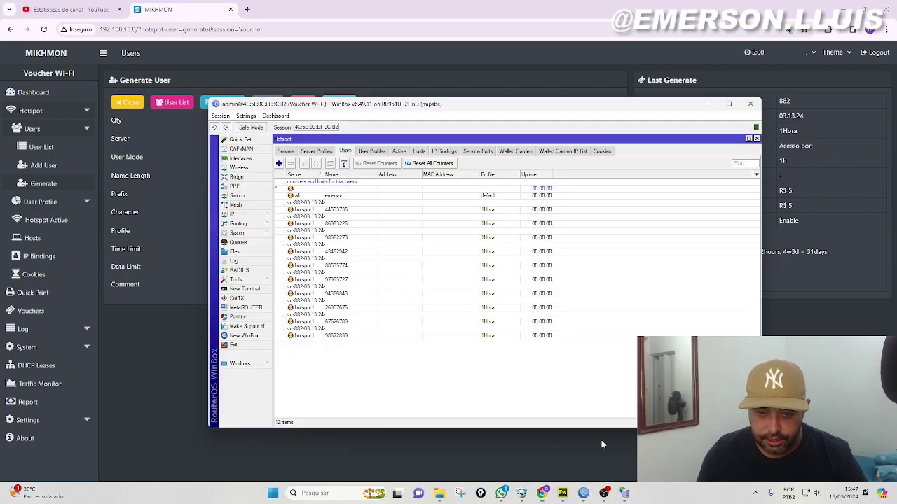
{"action": "double_click", "coordinate": [331, 210]}
{"action": "key", "text": "Tab"}
{"action": "key", "text": "Tab"}
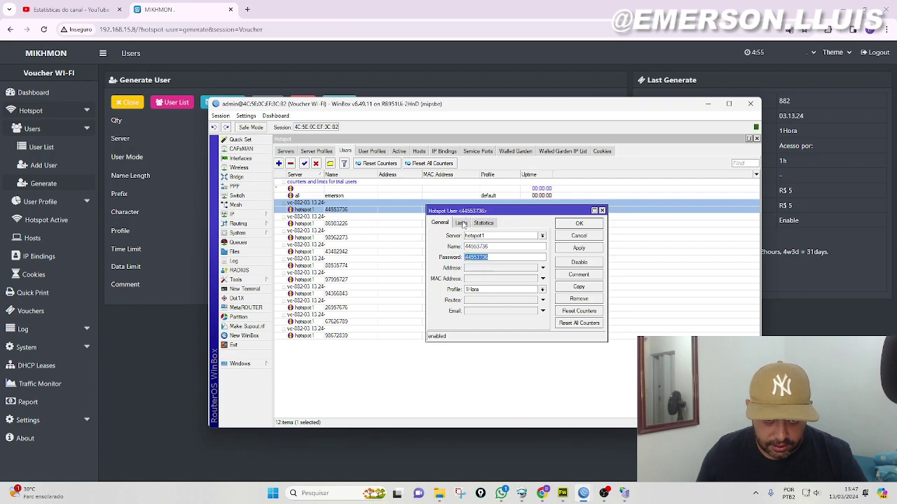
{"action": "left_click", "coordinate": [462, 223]}
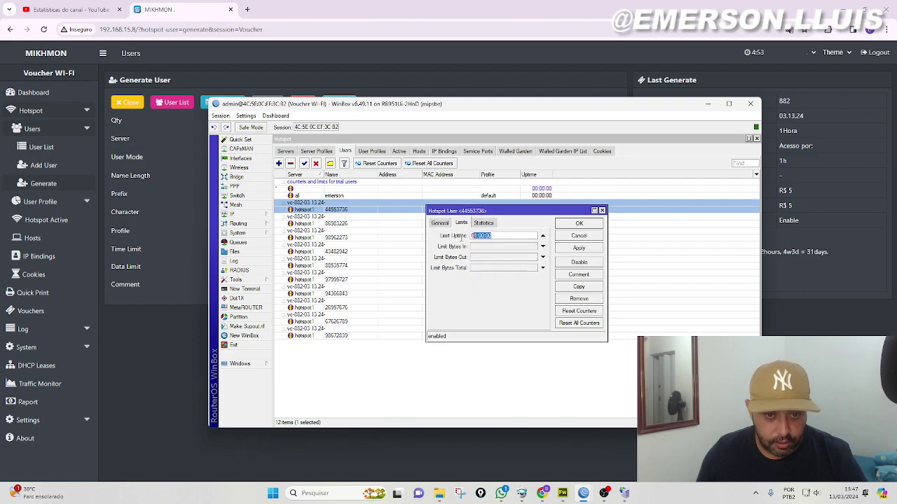
{"action": "left_click", "coordinate": [440, 224]}
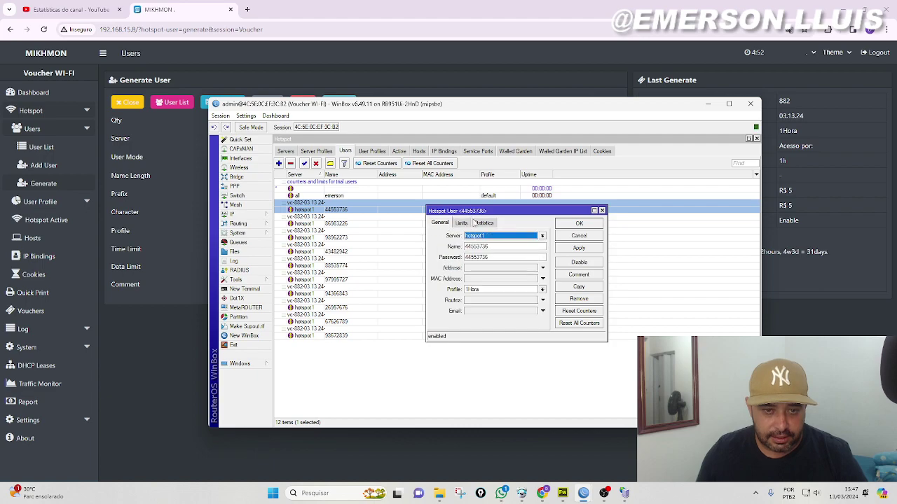
{"action": "left_click", "coordinate": [602, 211]}
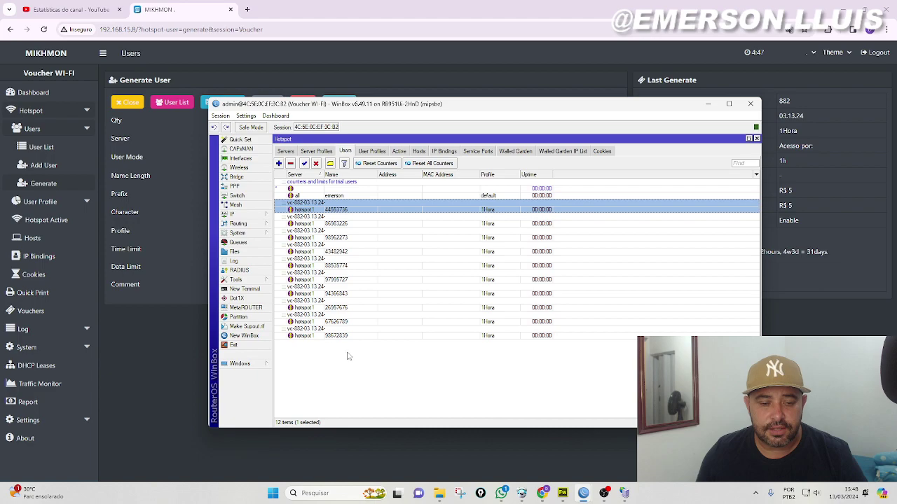
{"action": "left_click", "coordinate": [708, 104]}
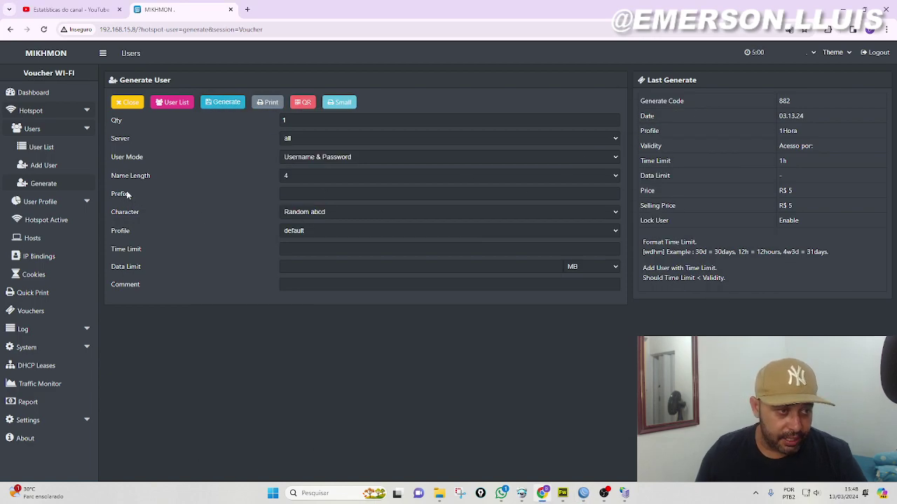
Filter the User List by the 'vc-882-03.13.24- 1Hora [10]' comment
{"action": "left_click", "coordinate": [45, 149]}
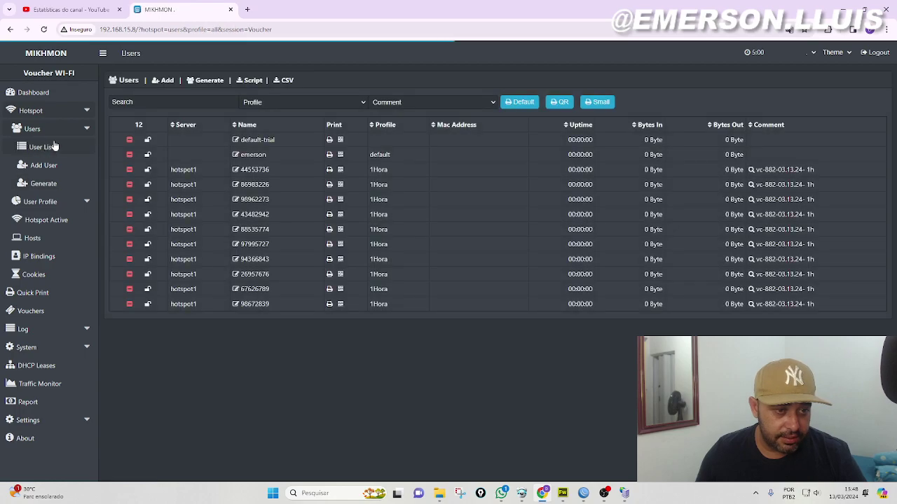
{"action": "left_click", "coordinate": [485, 104]}
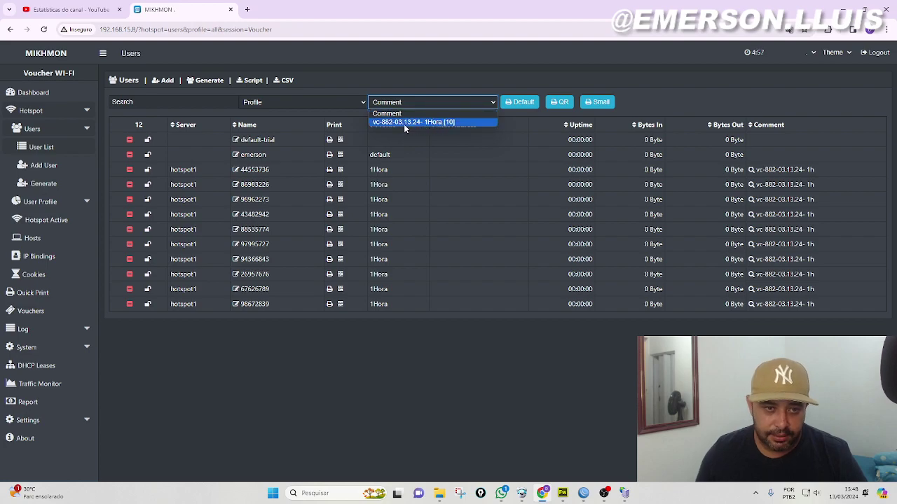
{"action": "left_click", "coordinate": [431, 122]}
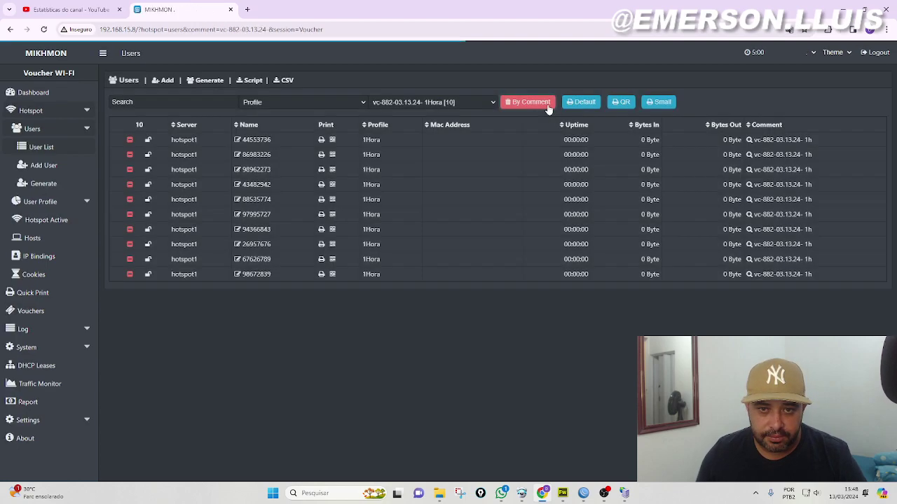
{"action": "left_click", "coordinate": [658, 105]}
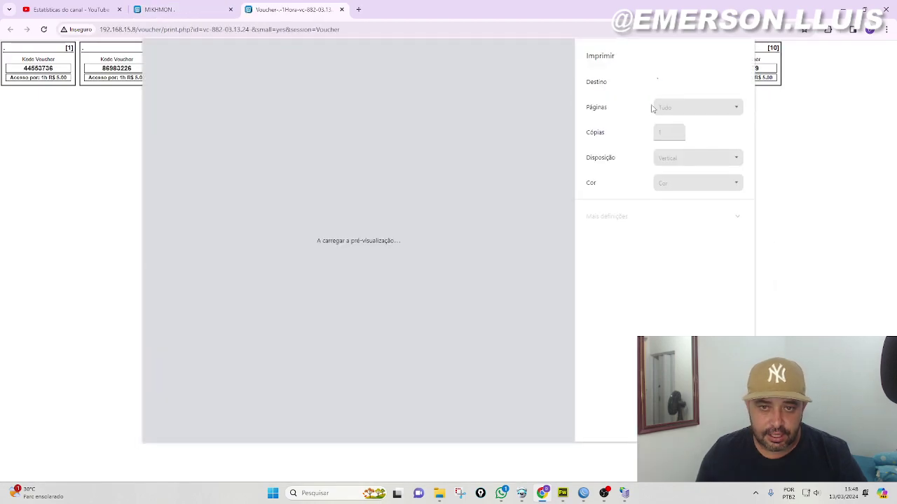
{"action": "key", "text": "Escape"}
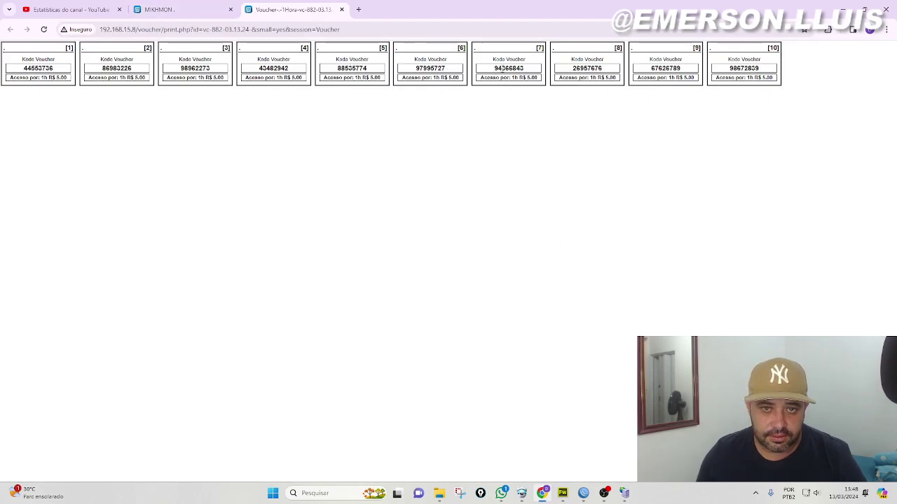
{"action": "key", "text": "ctrl+w"}
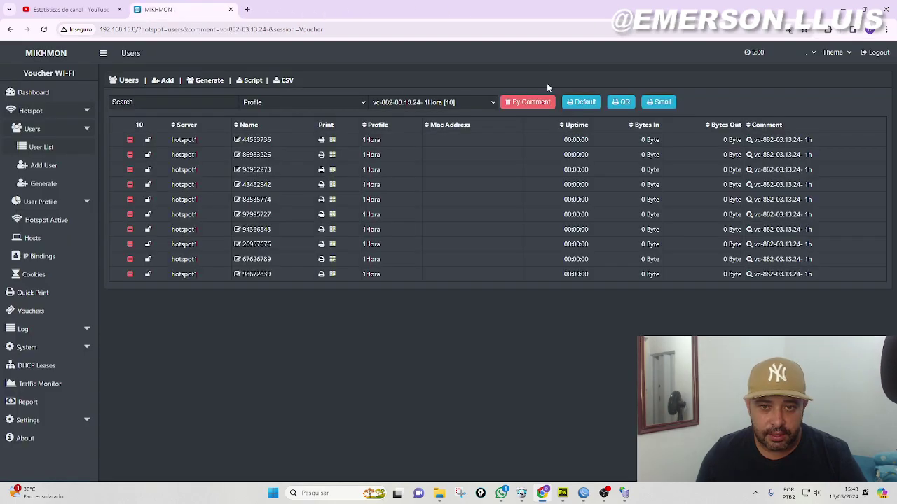
{"action": "left_click", "coordinate": [621, 102]}
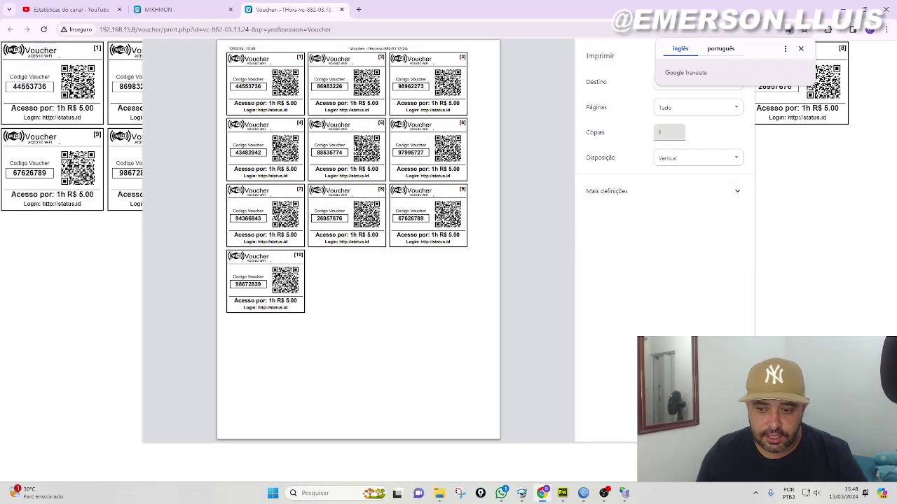
{"action": "key", "text": "Escape"}
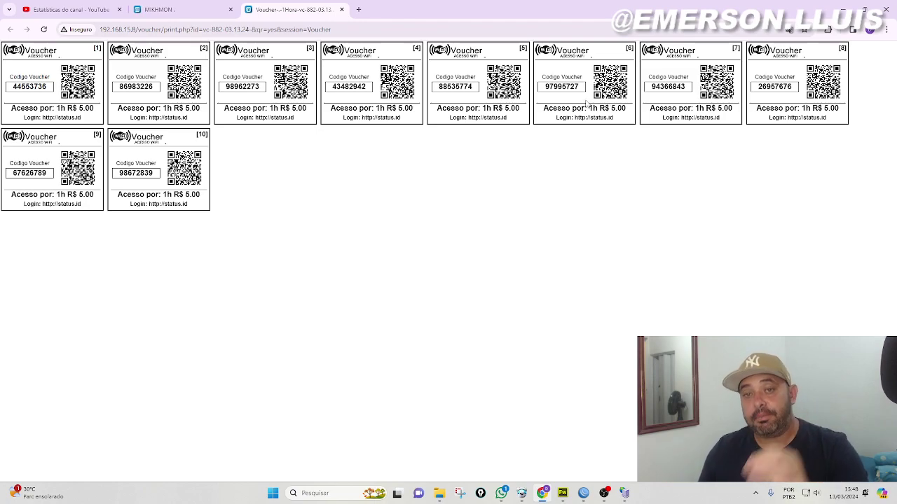
{"action": "left_click_drag", "start_coordinate": [545, 86], "coordinate": [581, 88]}
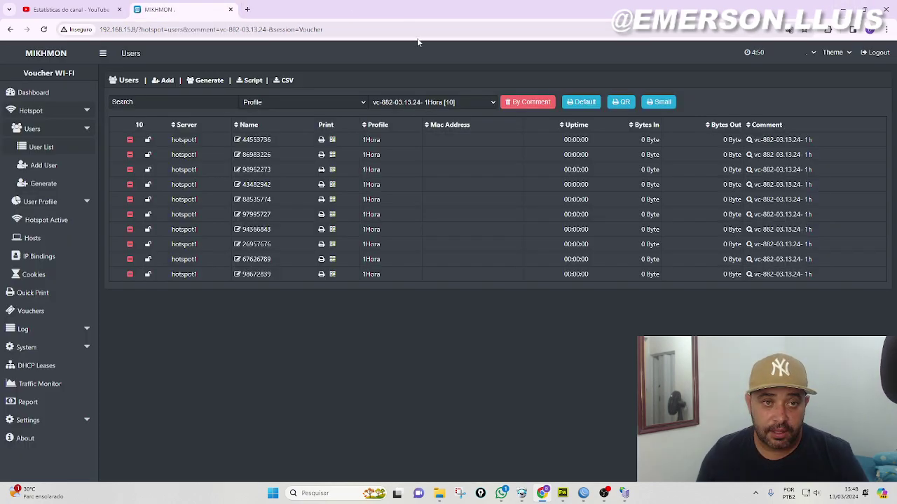
{"action": "left_click", "coordinate": [341, 9]}
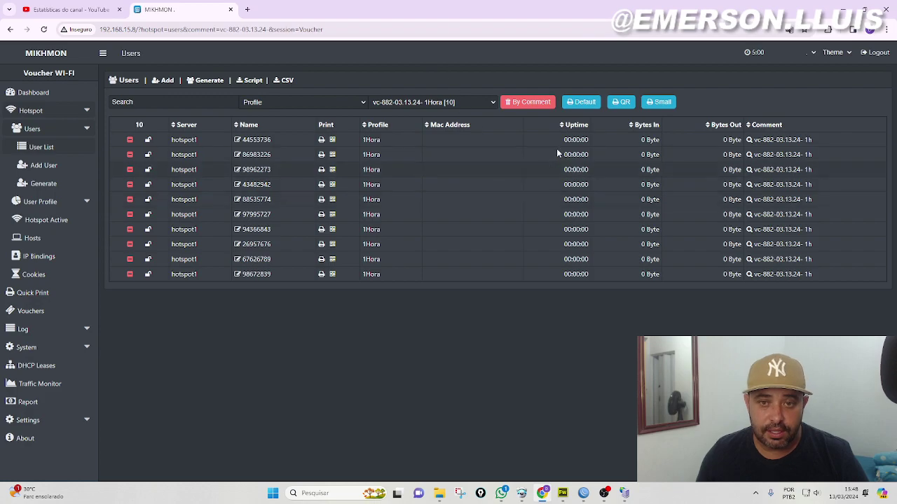
Print the ten vouchers with the Default card layout on the Samsung SCX-3400
{"action": "left_click", "coordinate": [584, 102]}
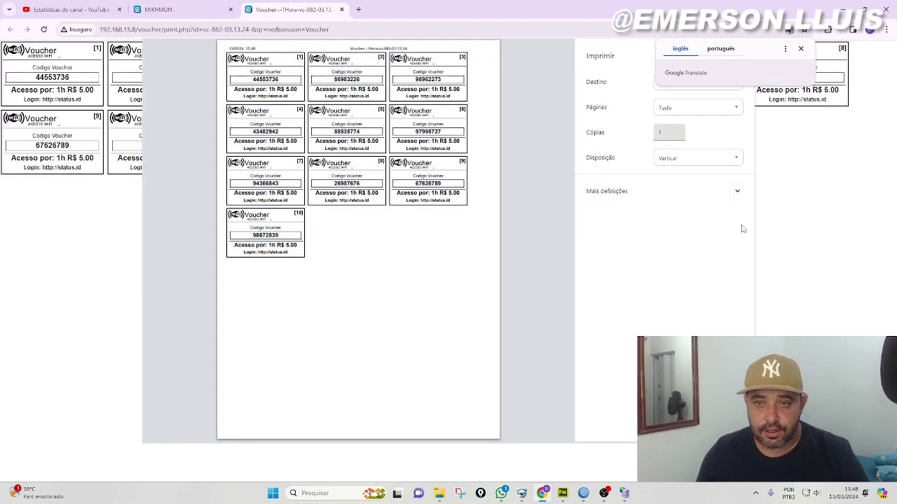
{"action": "left_click", "coordinate": [801, 49]}
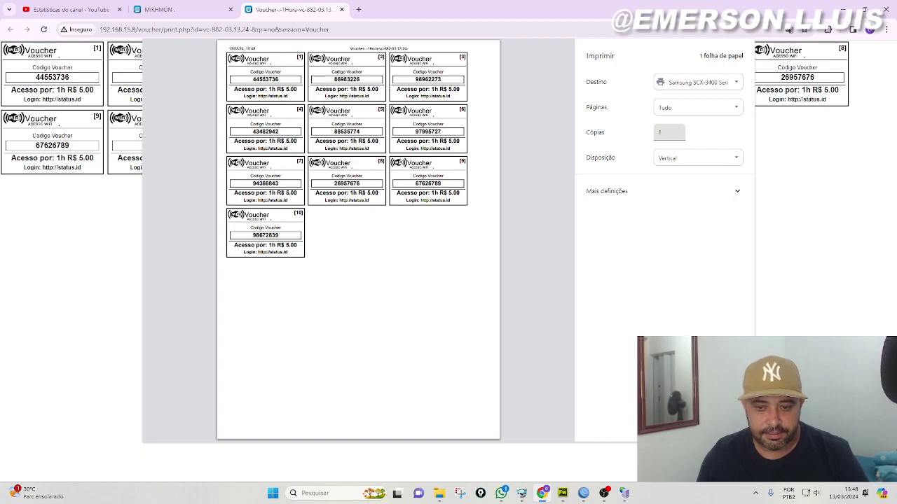
{"action": "key", "text": "Escape"}
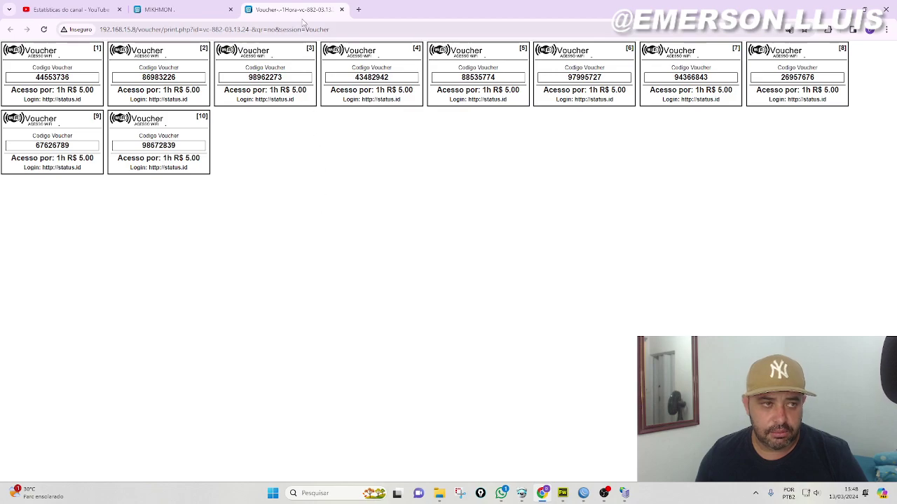
Close the Voucher print tab and recheck the vc-882-03.13.24- 1Hora comment filter
{"action": "left_click", "coordinate": [342, 10]}
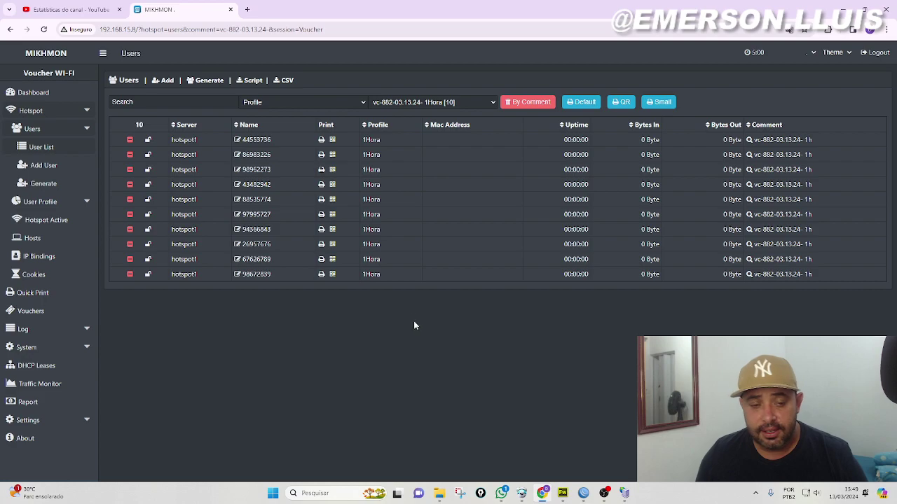
{"action": "left_click", "coordinate": [492, 104]}
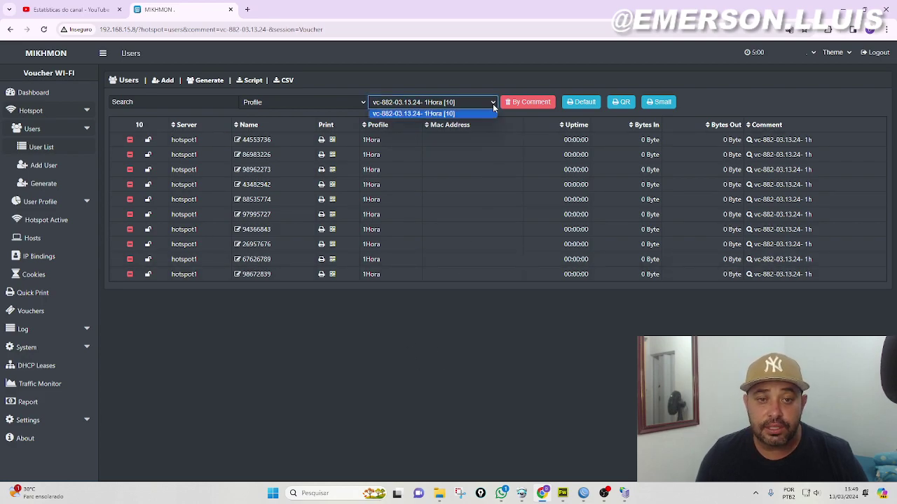
{"action": "left_click", "coordinate": [435, 114]}
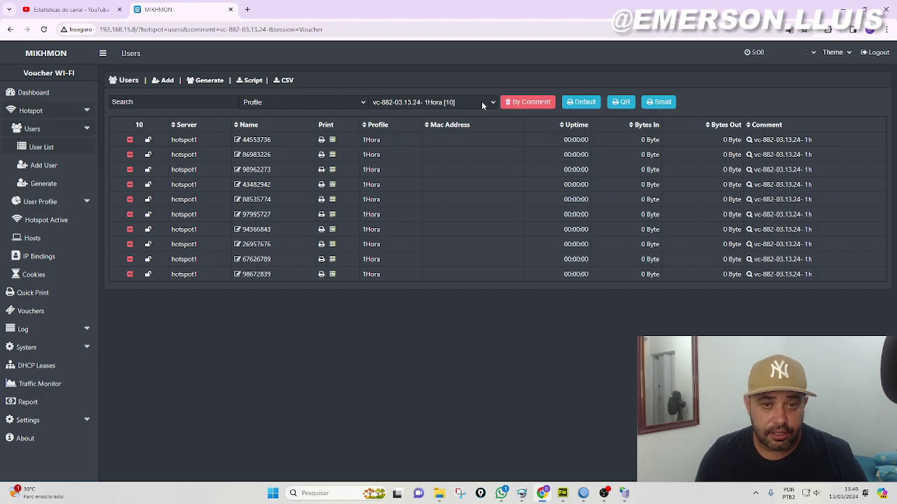
{"action": "left_click", "coordinate": [493, 103]}
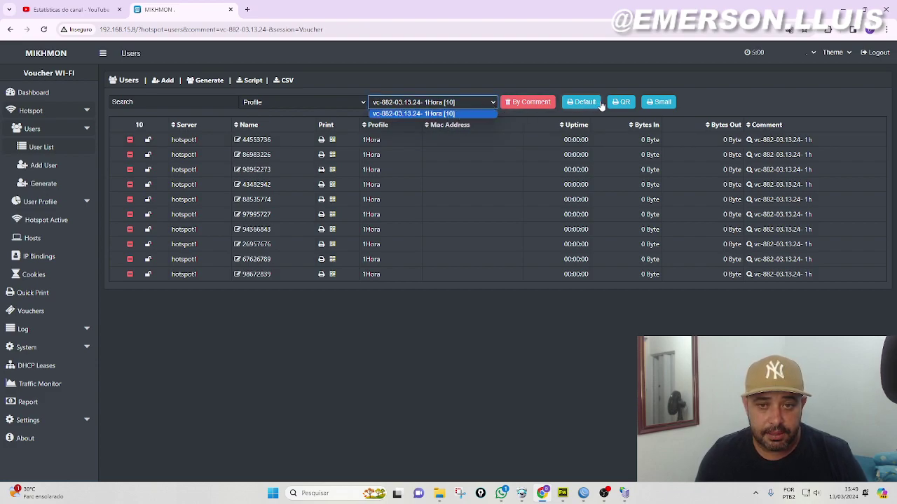